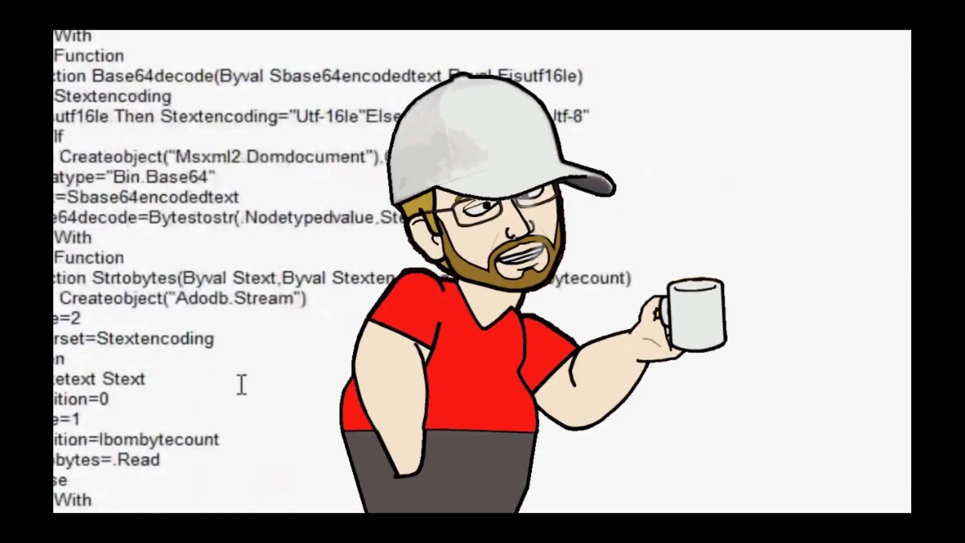
Move the 7-Zip help window toward the screen centre and widen it.
scroll(239, 384, "up", 2)
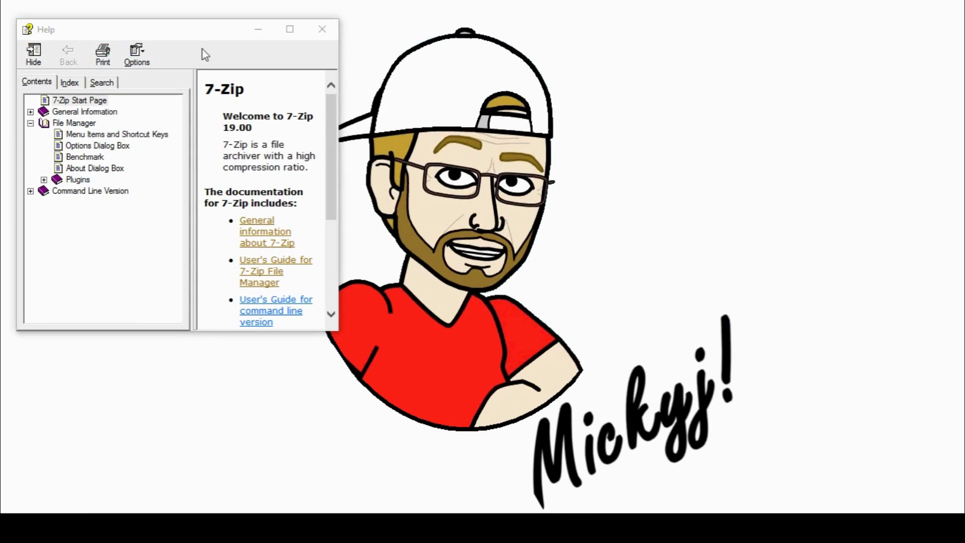
left_click_drag(202, 30, 429, 52)
left_click_drag(566, 121, 768, 151)
Browse the General Information through About Dialog Box topics, then open Command Line Version's Syntax page.
left_click(286, 135)
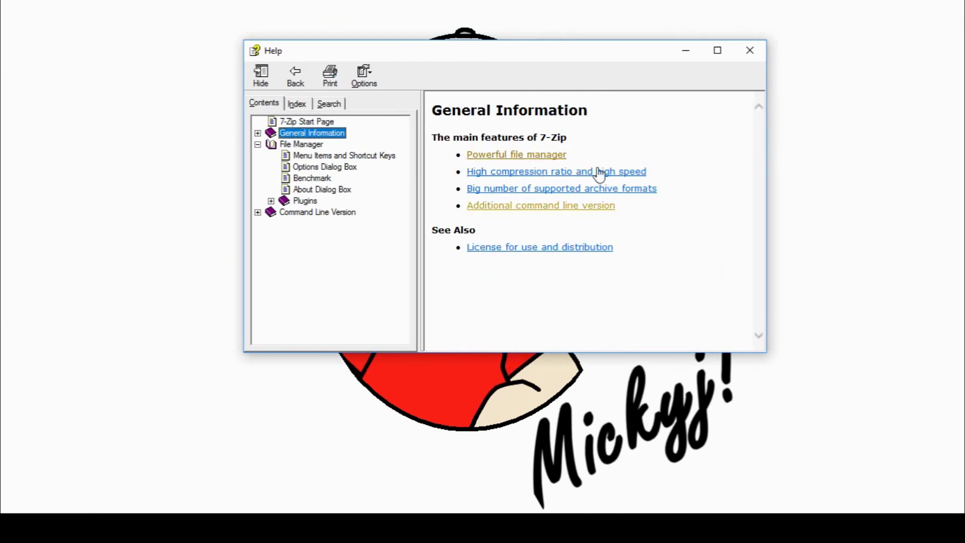
left_click(311, 146)
left_click(317, 156)
left_click(316, 167)
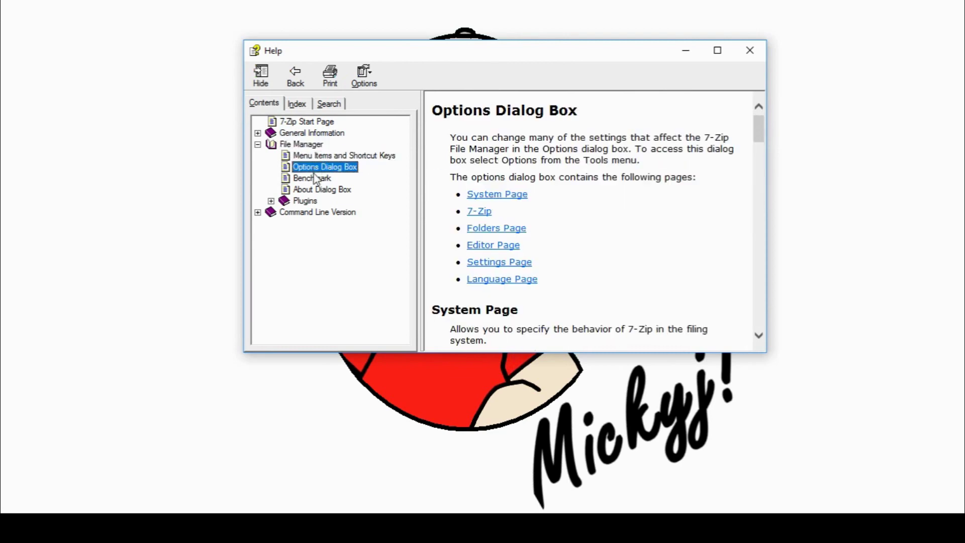
left_click(316, 178)
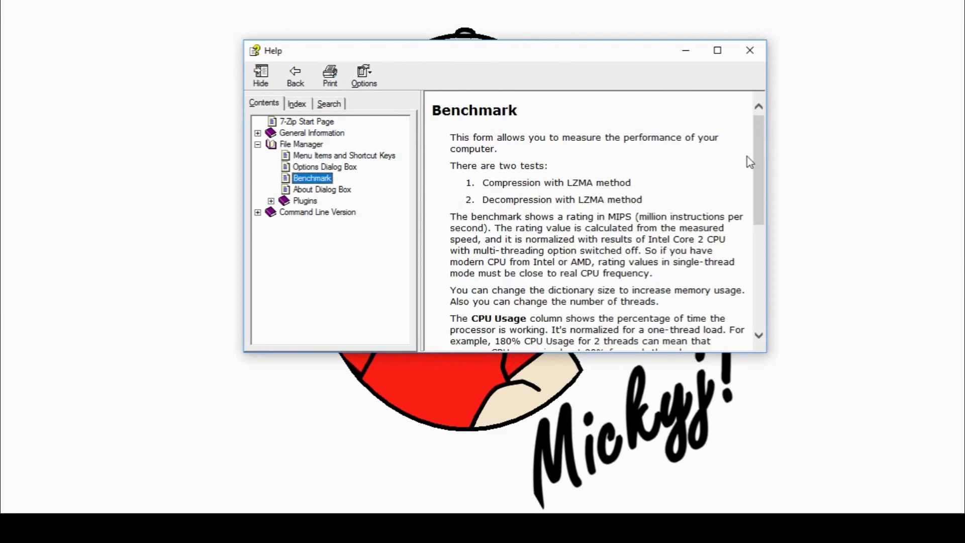
left_click_drag(756, 162, 717, 47)
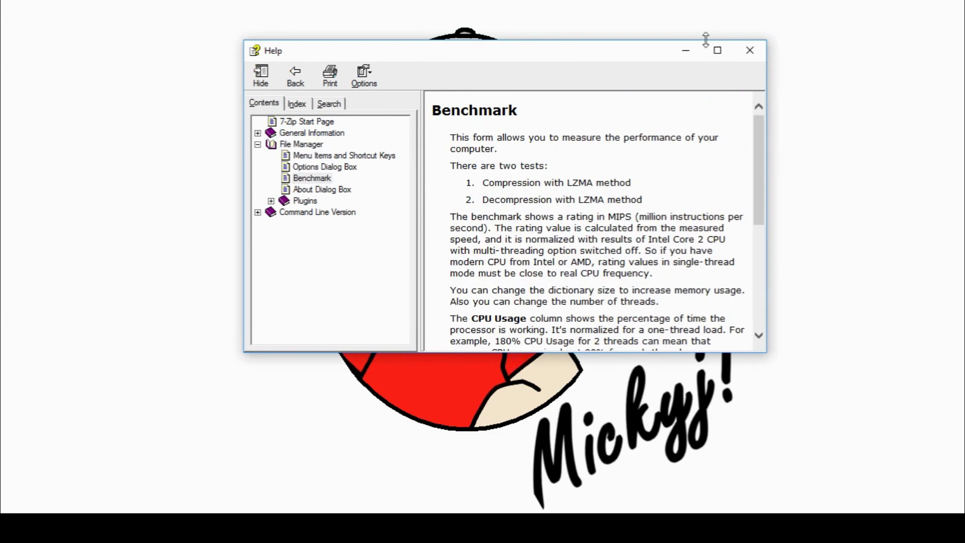
left_click(346, 191)
left_click(258, 212)
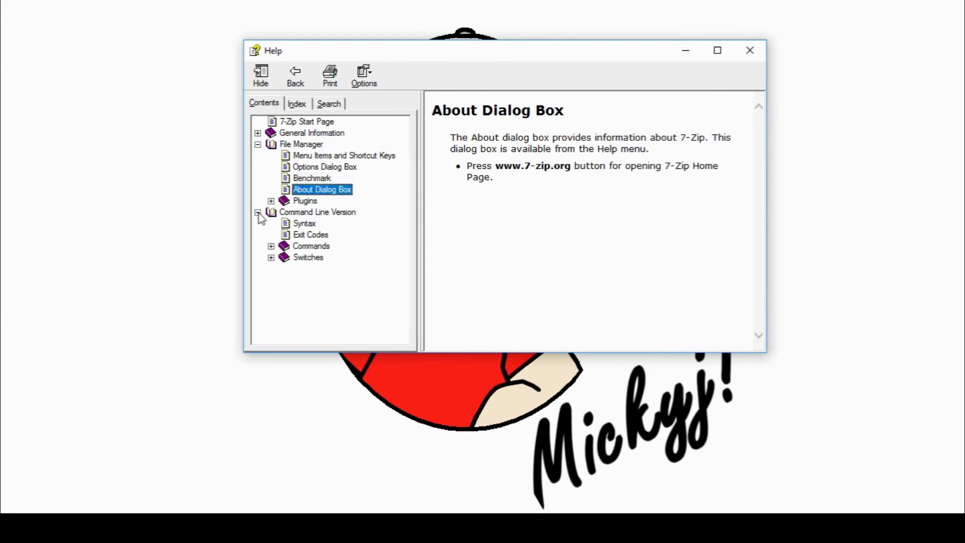
left_click(304, 226)
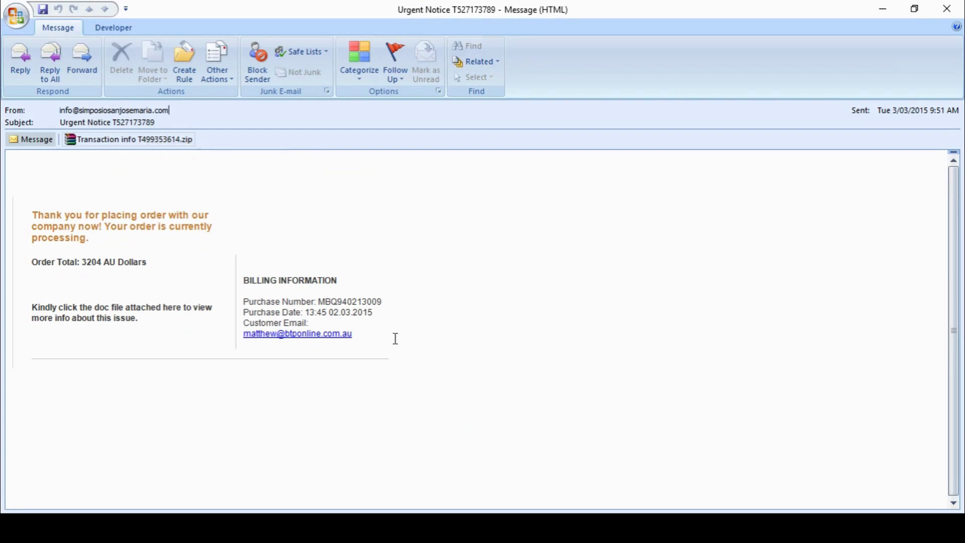
Read the Chase Bank message from Outlook's taskbar previews, then switch to Chrome's IP Location Finder.
mouse_move(433, 528)
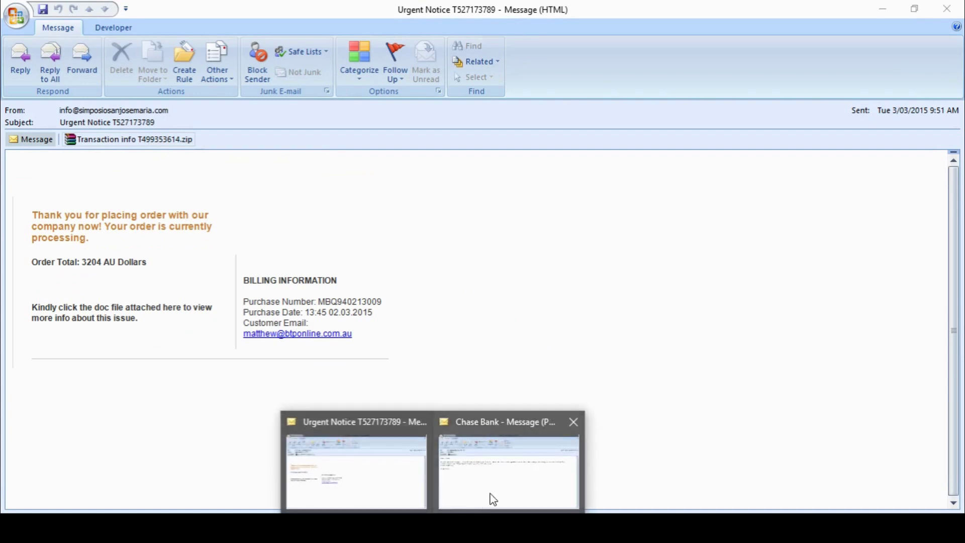
left_click(492, 498)
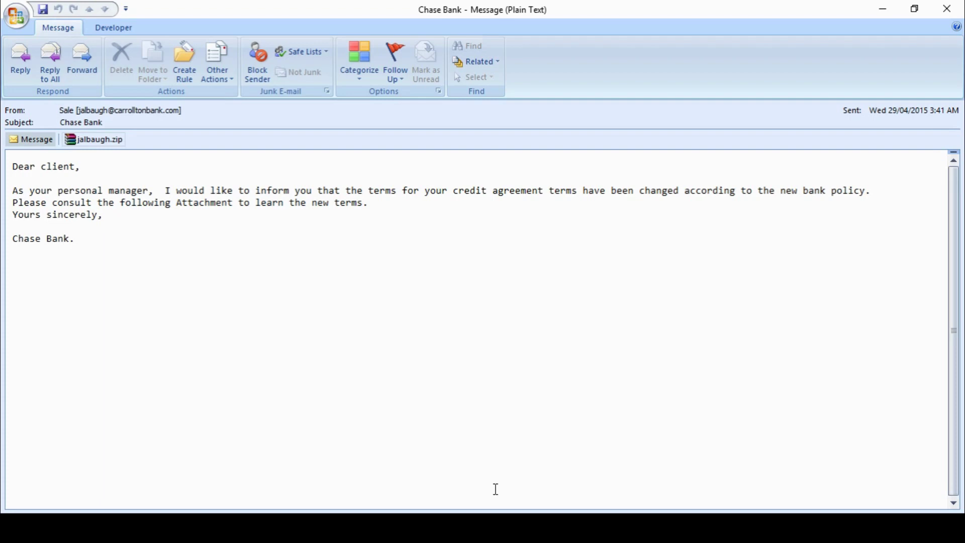
mouse_move(268, 511)
left_click(258, 467)
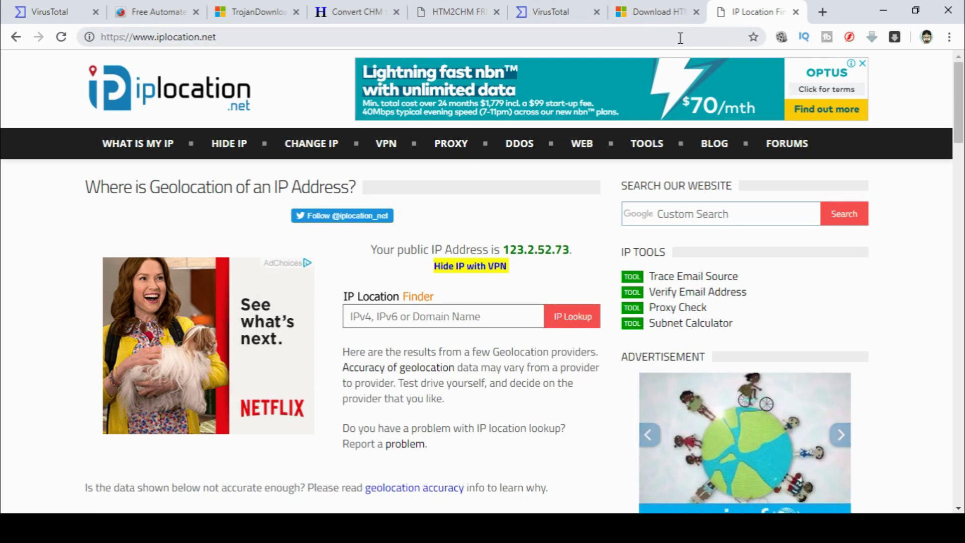
Click into the IP lookup field without searching, then bring back the Urgent Notice message.
left_click(416, 318)
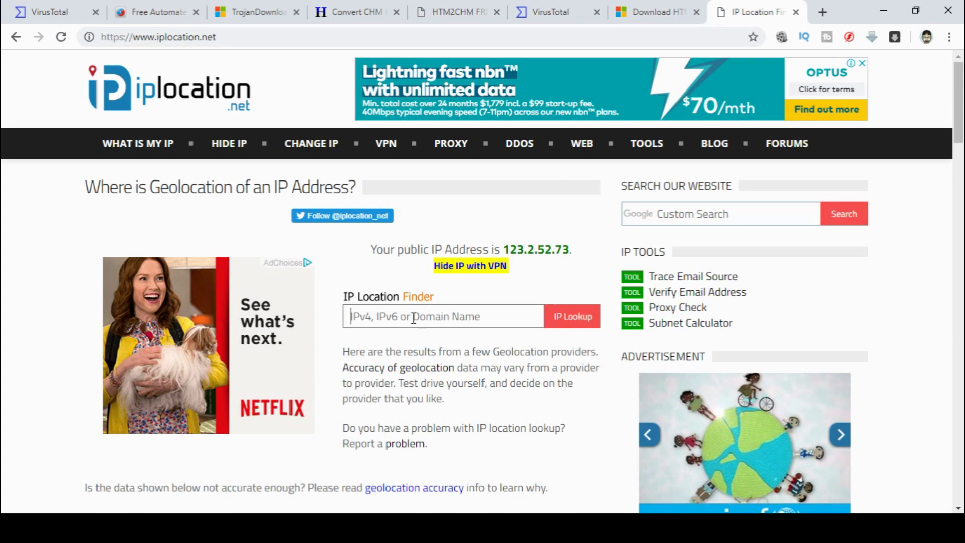
left_click(416, 318)
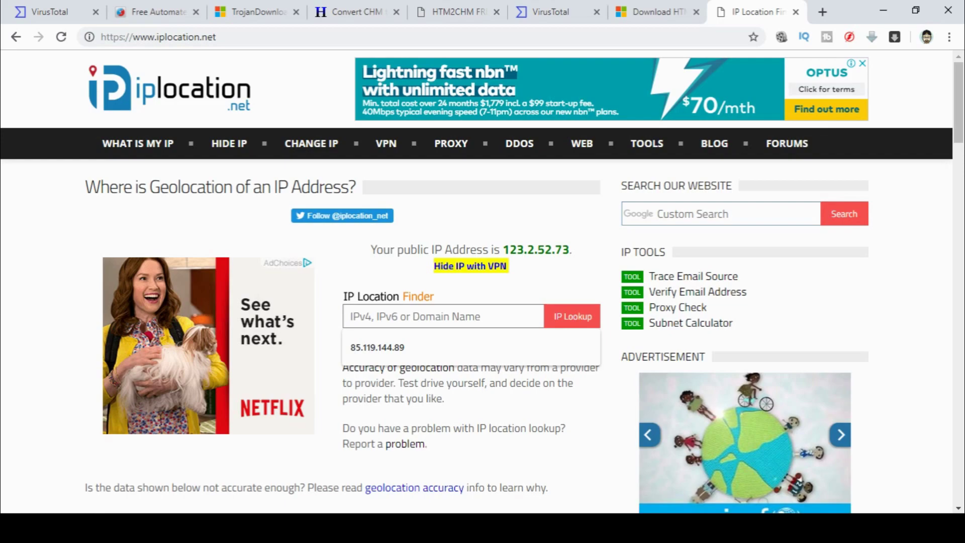
left_click(433, 528)
left_click(366, 489)
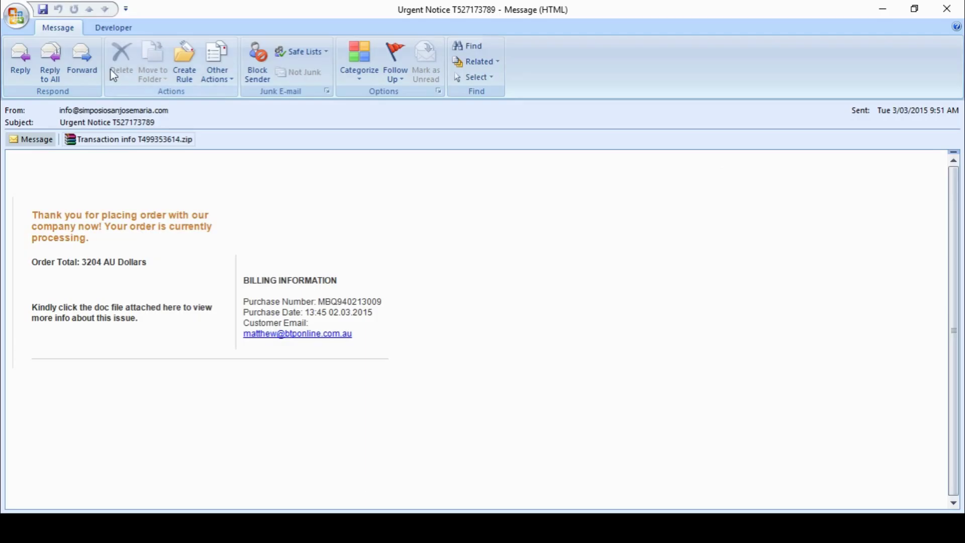
left_click(120, 141)
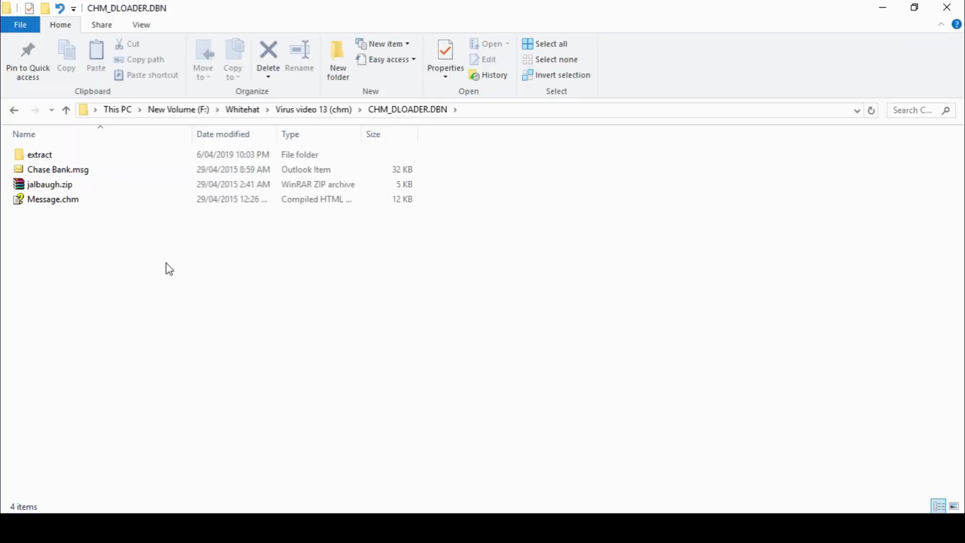
left_click(84, 177)
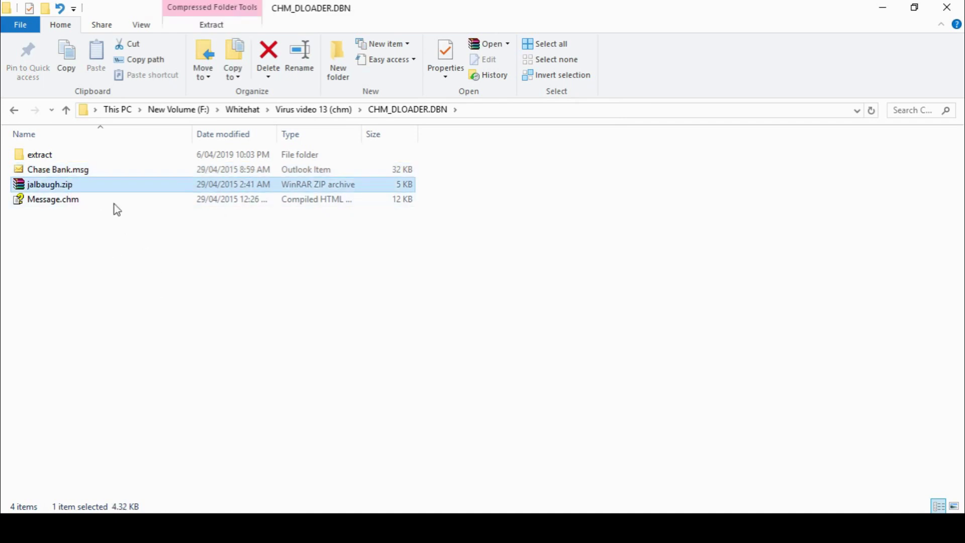
left_click(73, 201)
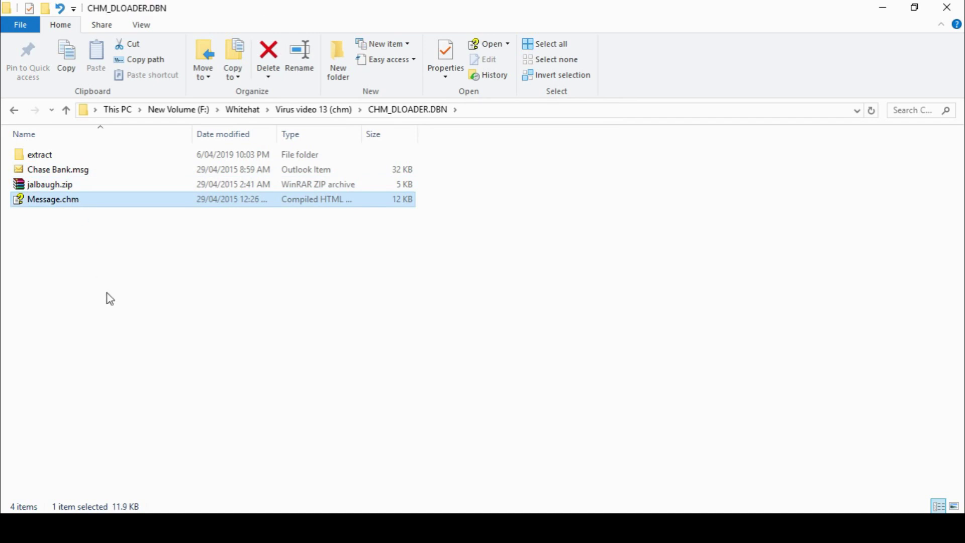
double_click(72, 186)
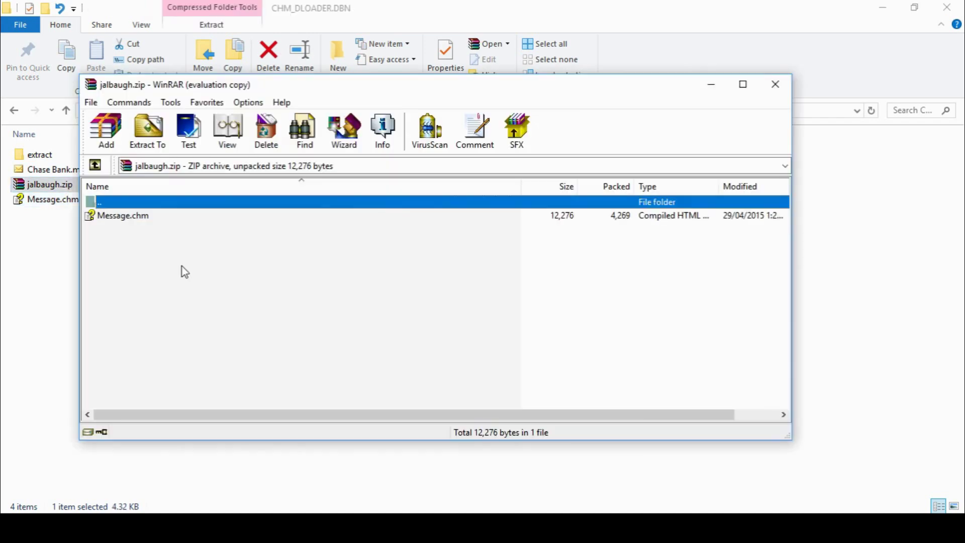
left_click(783, 94)
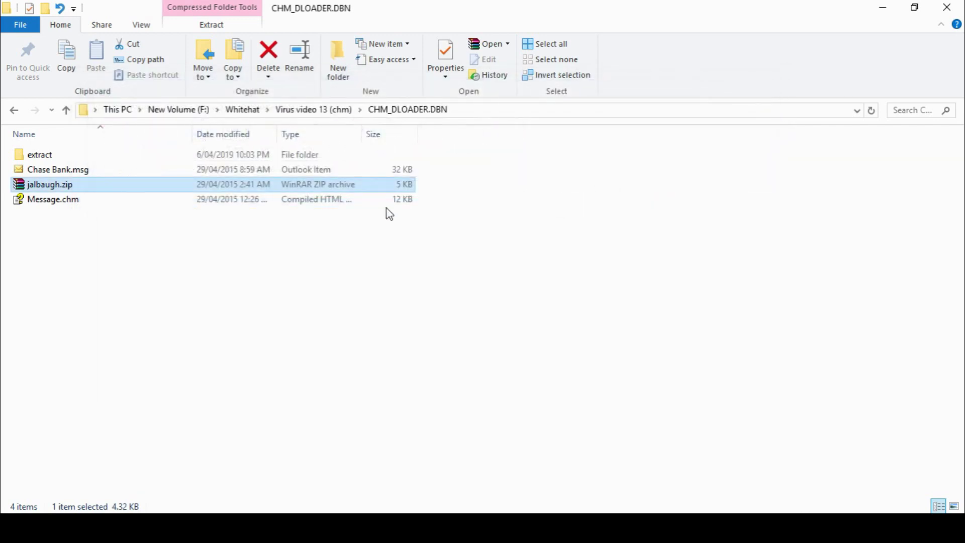
Rename Message.chm to Message.chm.zip, accepting the extension change.
left_click(101, 201)
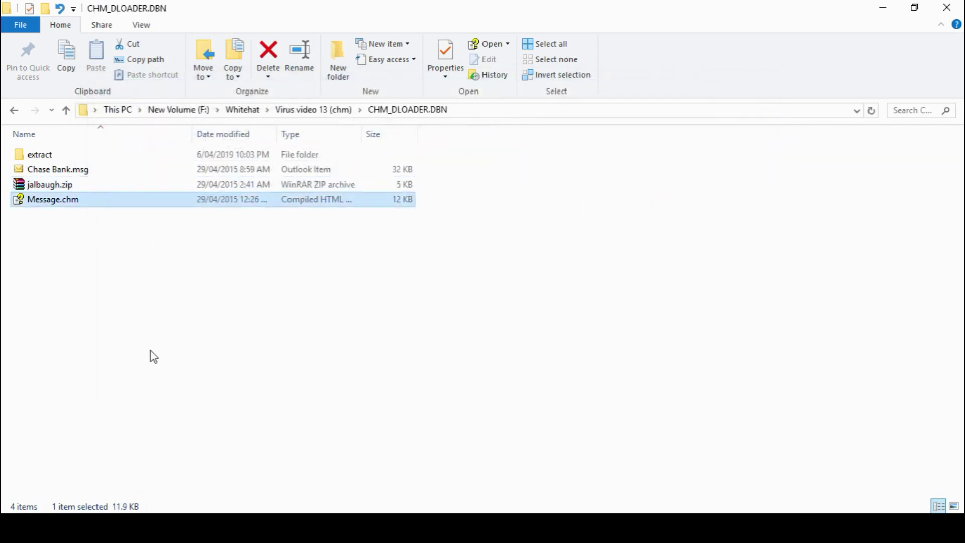
left_click(87, 199)
left_click(87, 199)
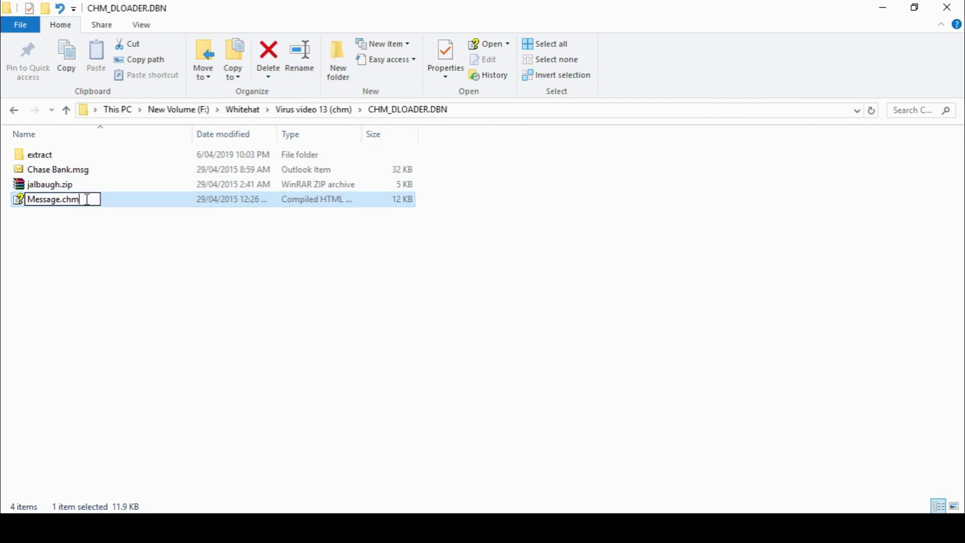
type(".zip")
key("Return")
left_click(541, 270)
right_click(84, 211)
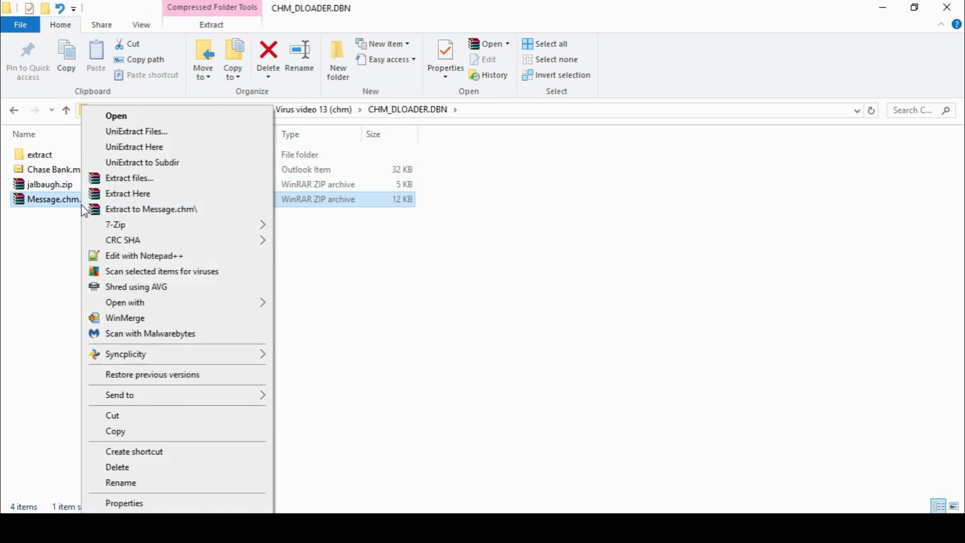
mouse_move(128, 225)
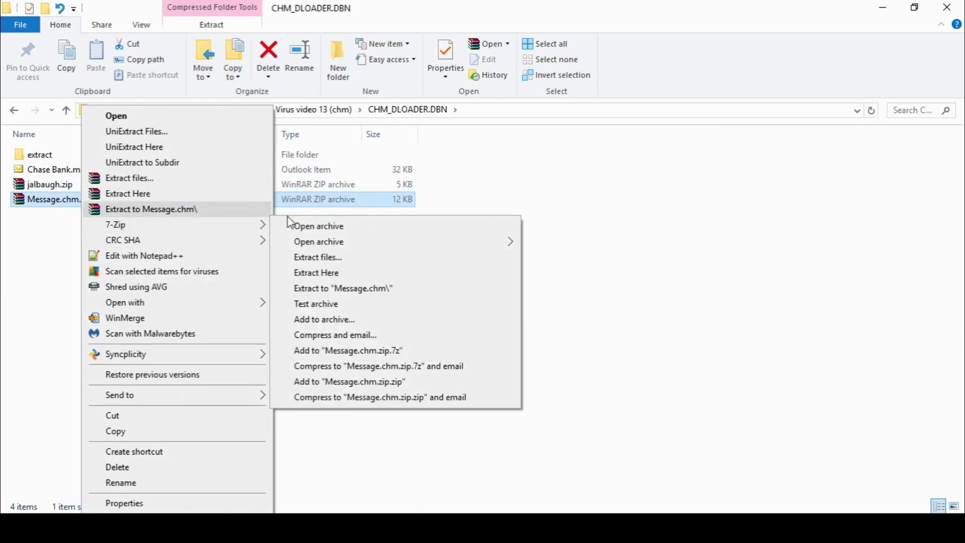
left_click(304, 226)
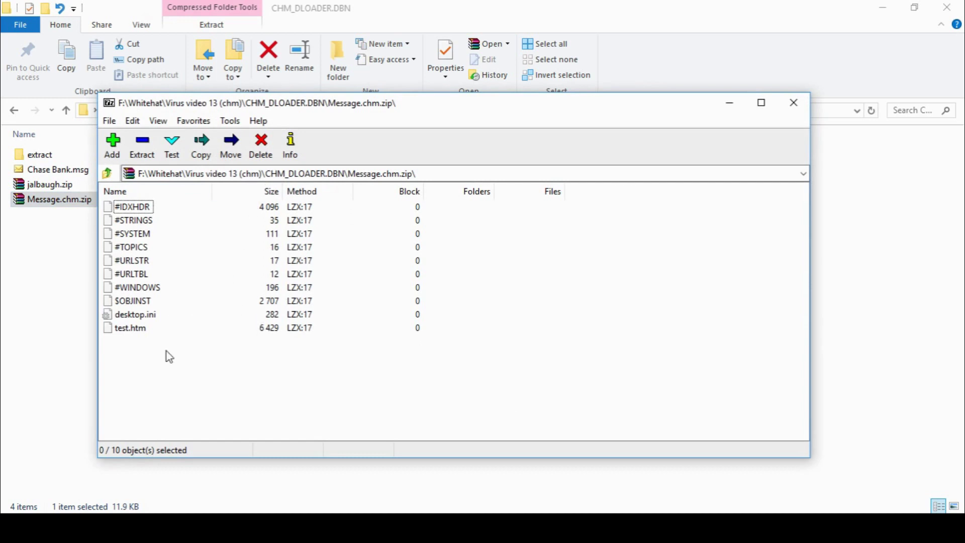
left_click(794, 103)
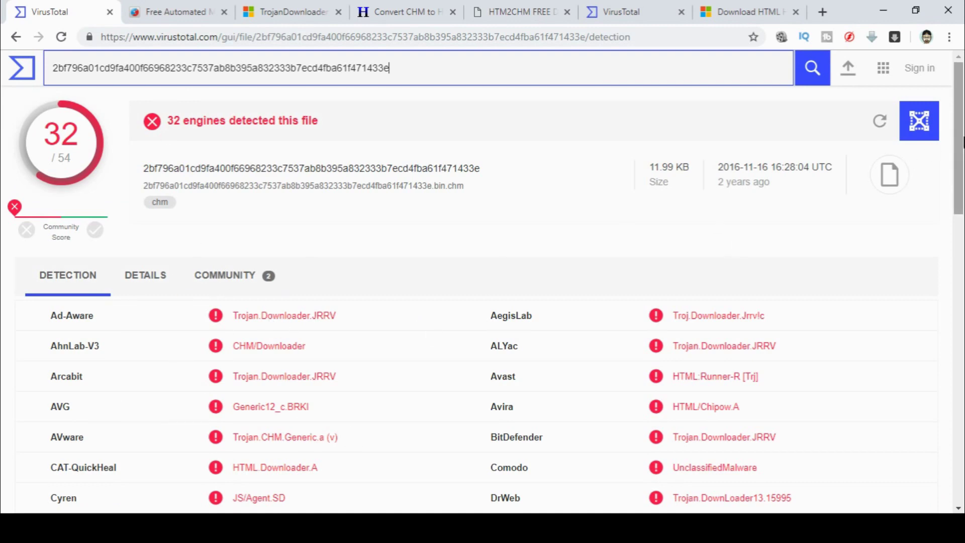
View the CHM file's VirusTotal details and community comments, including Hybrid Analysis's 100/100 score.
left_click_drag(960, 147, 961, 53)
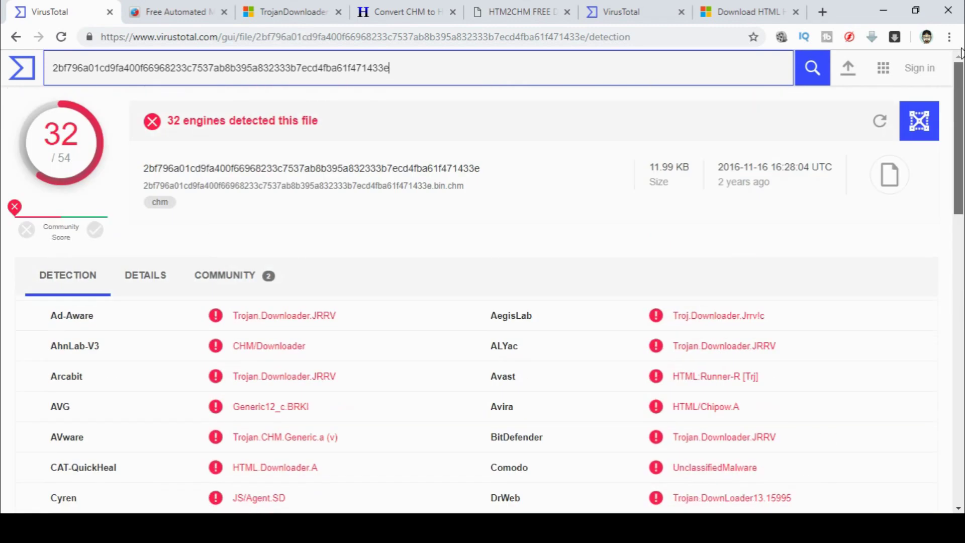
left_click(153, 281)
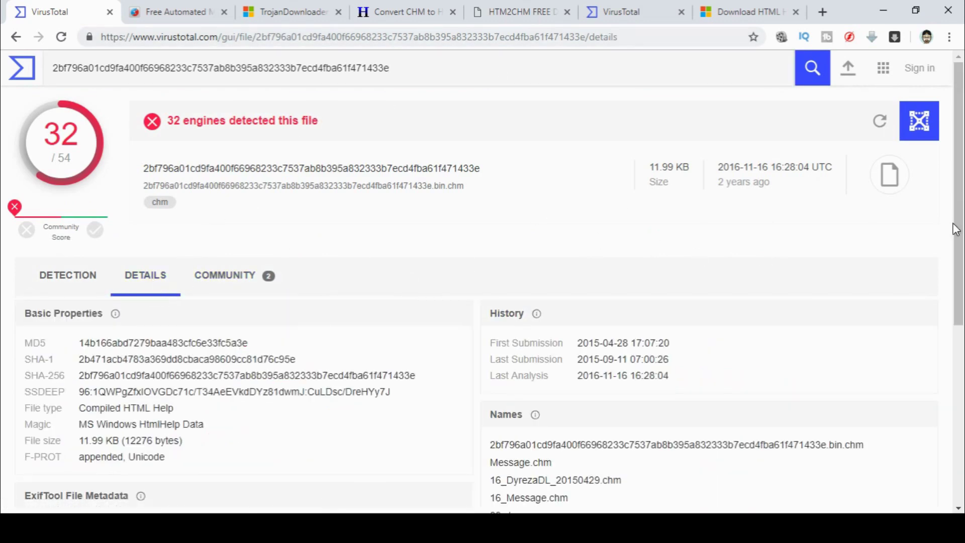
left_click_drag(960, 211, 952, 146)
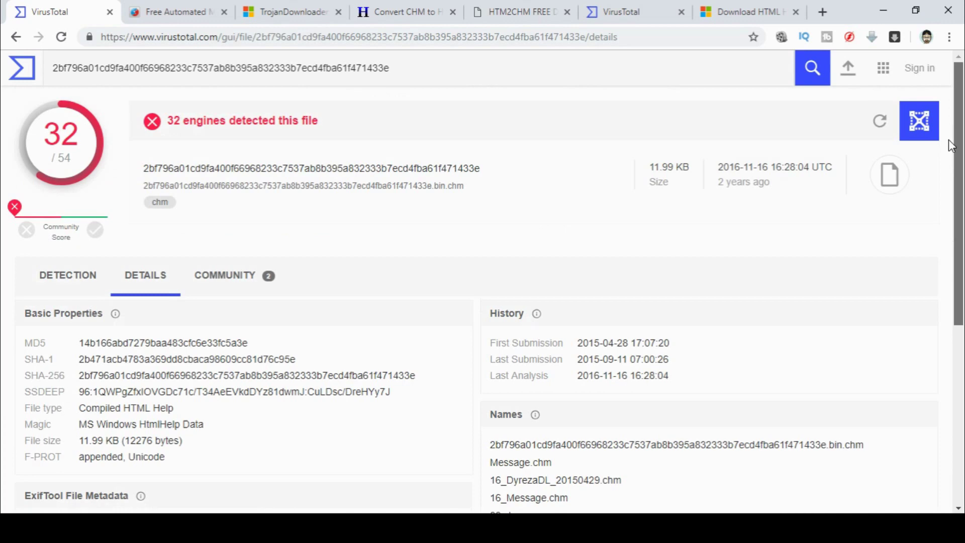
left_click(246, 275)
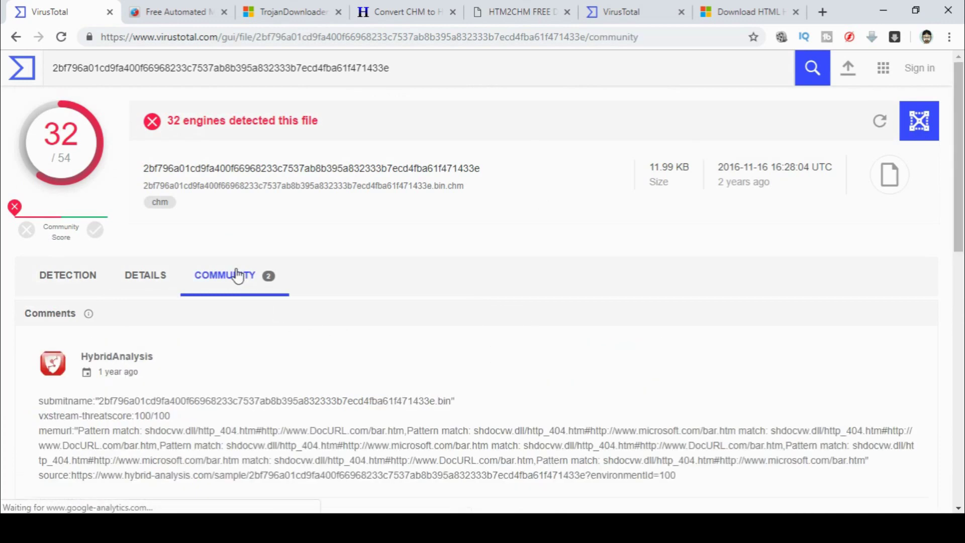
left_click_drag(959, 235, 962, 355)
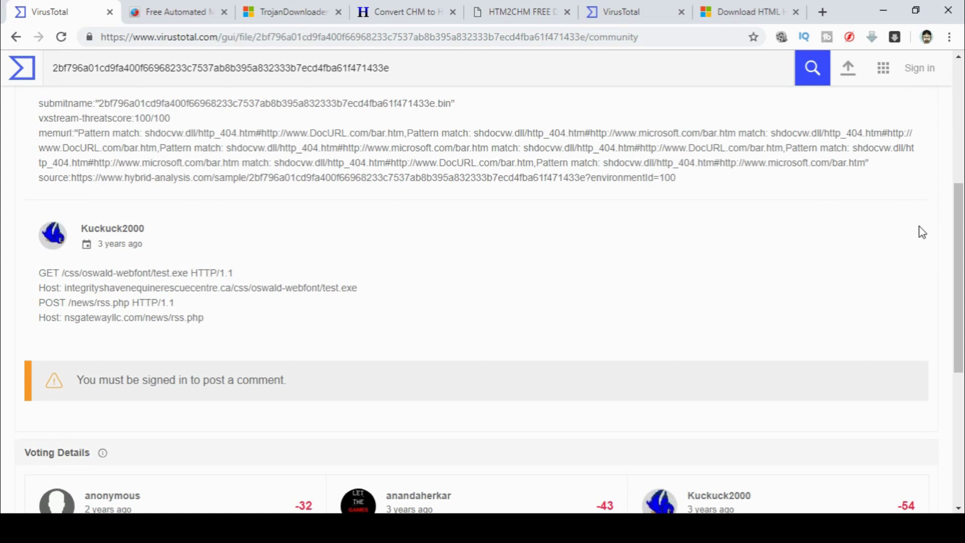
left_click_drag(956, 260, 956, 210)
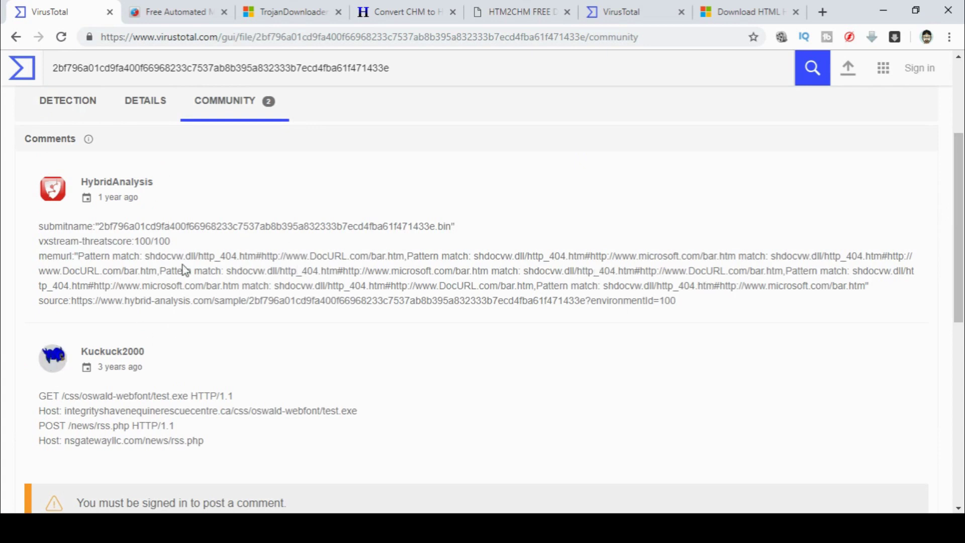
On the Hybrid Analysis report, expand the malicious and suspicious IP/URL artifact indicators.
left_click(163, 15)
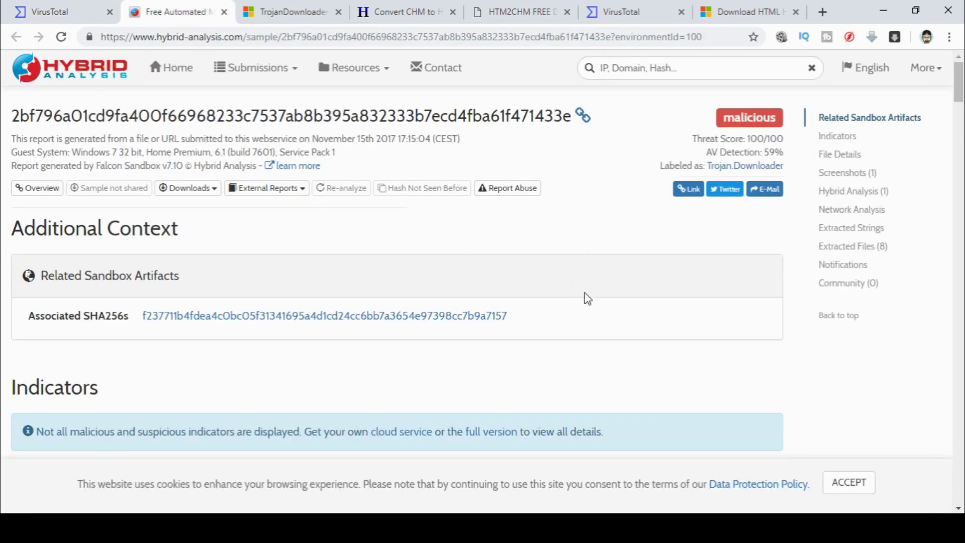
left_click_drag(960, 99, 960, 135)
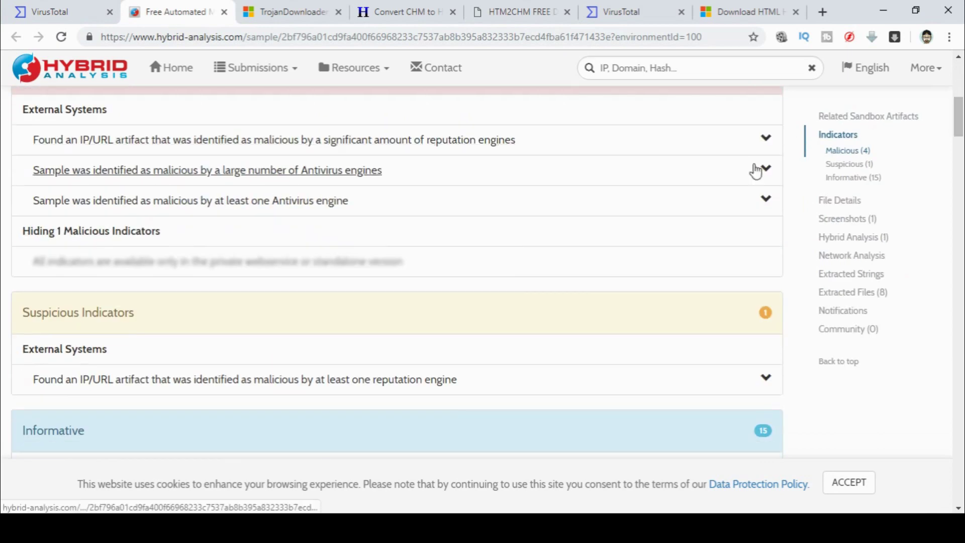
left_click(766, 139)
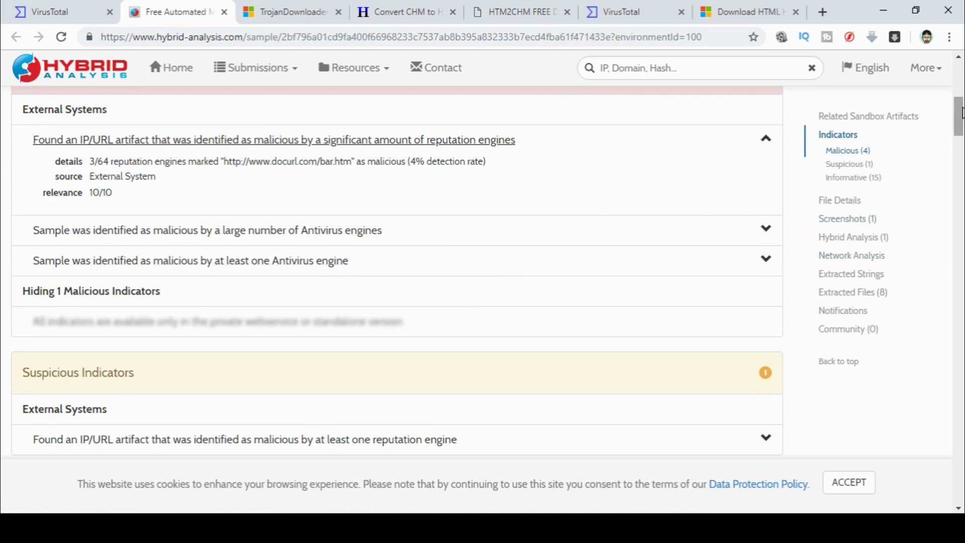
left_click_drag(961, 112, 962, 131)
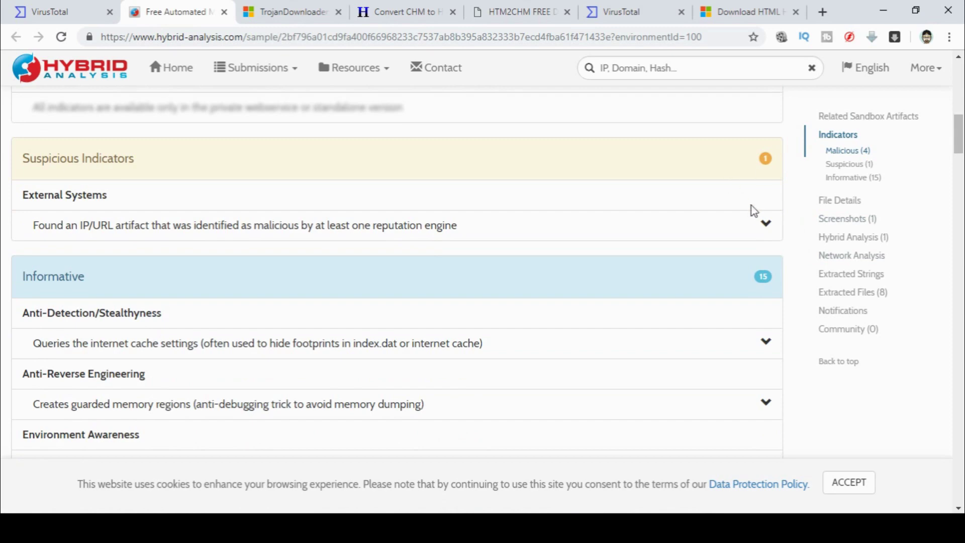
left_click(766, 227)
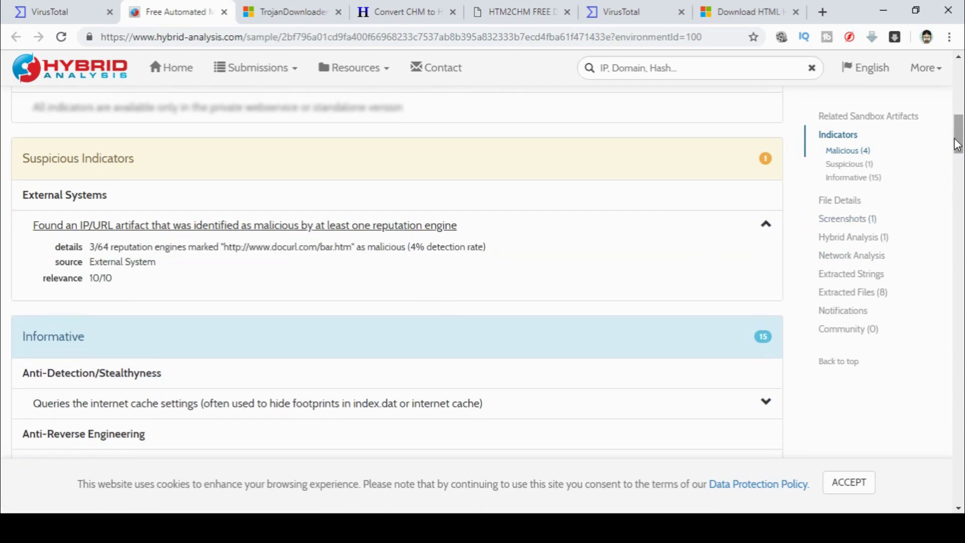
Expand the internet cache settings and Dropped files indicators, then scroll down to Network Analysis.
scroll(726, 275, "down", 3)
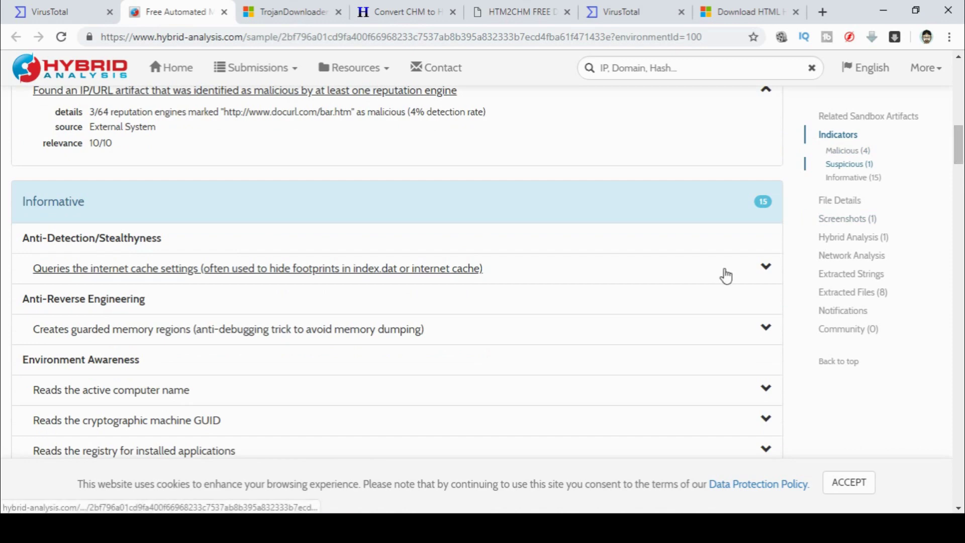
left_click(764, 269)
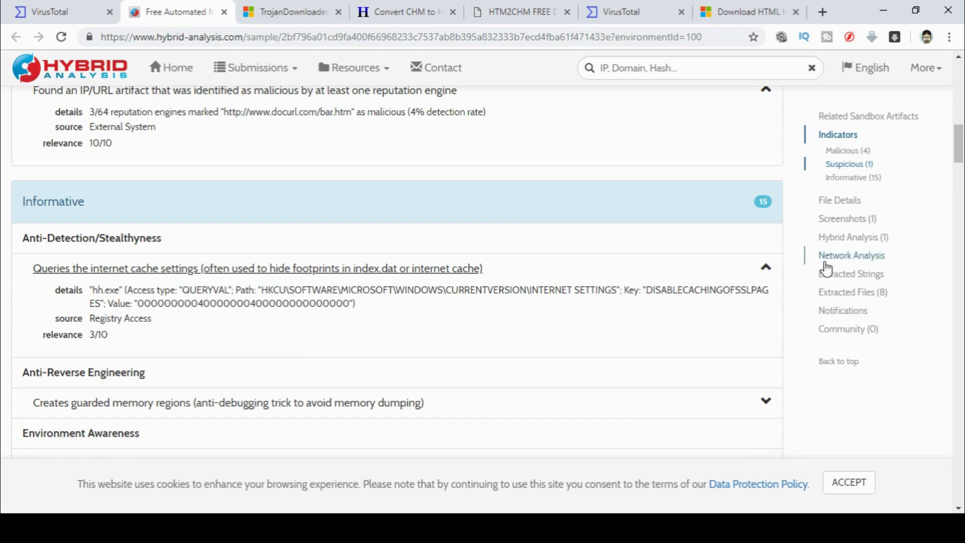
left_click_drag(959, 157, 961, 184)
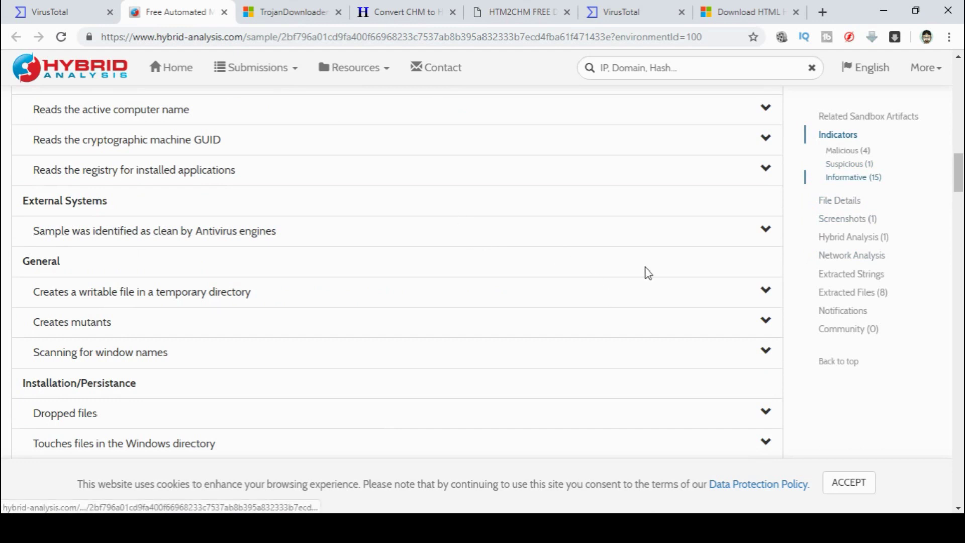
left_click(766, 417)
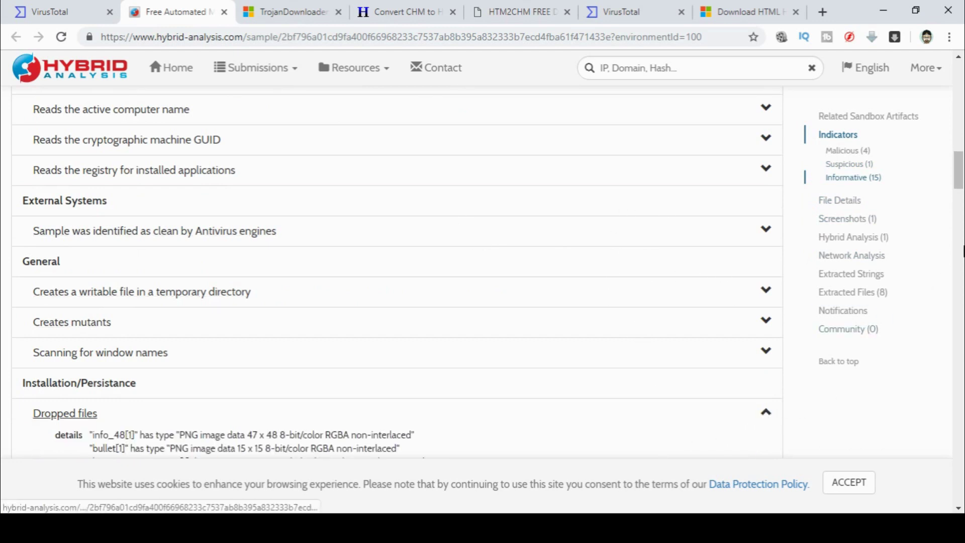
left_click_drag(959, 182, 961, 271)
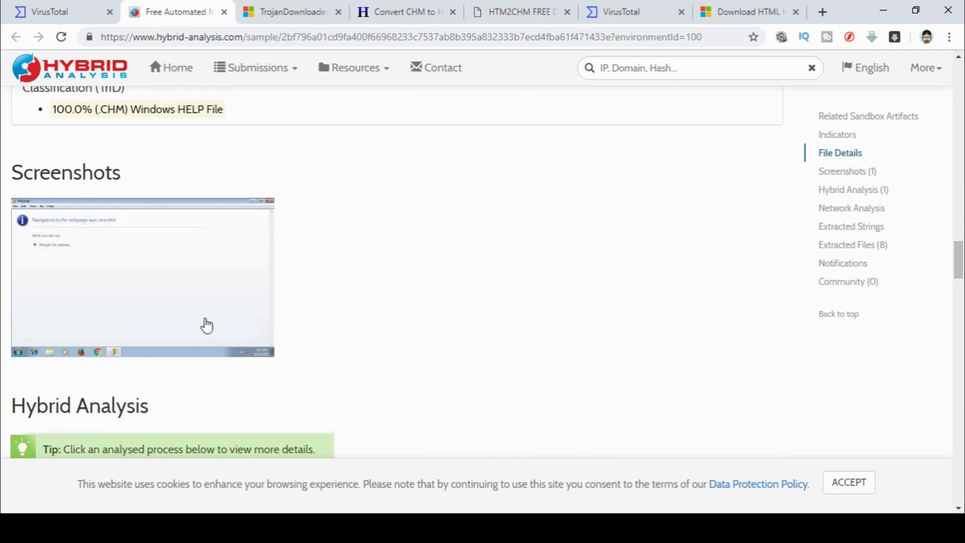
left_click_drag(957, 273, 963, 312)
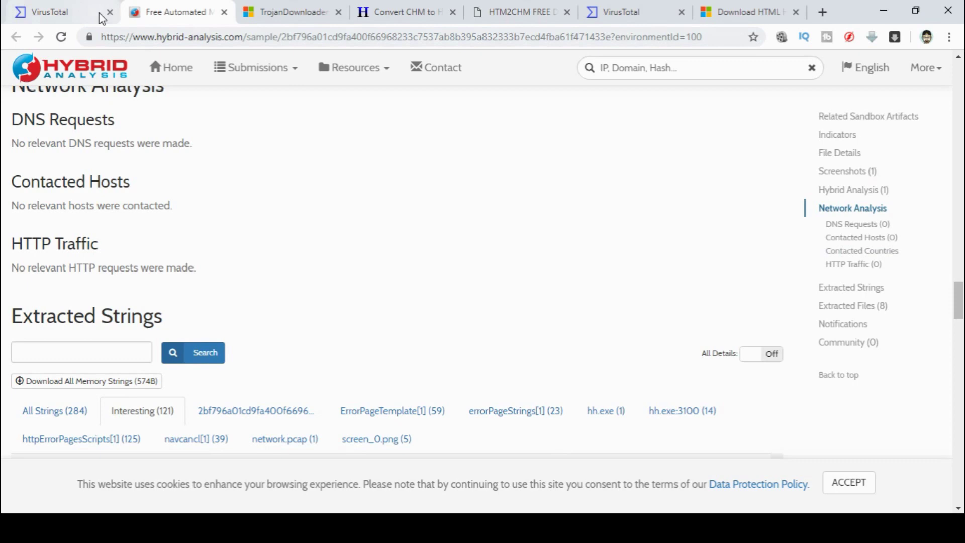
Review VirusTotal's engine detection results, then open Microsoft's TrojanDownloader:HTML/Chipow.A threat page.
left_click(74, 20)
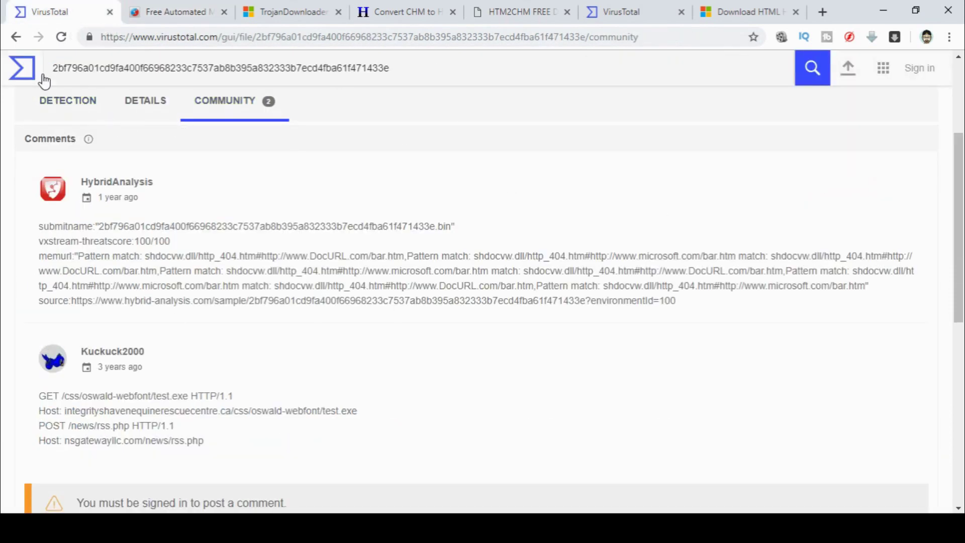
left_click(57, 100)
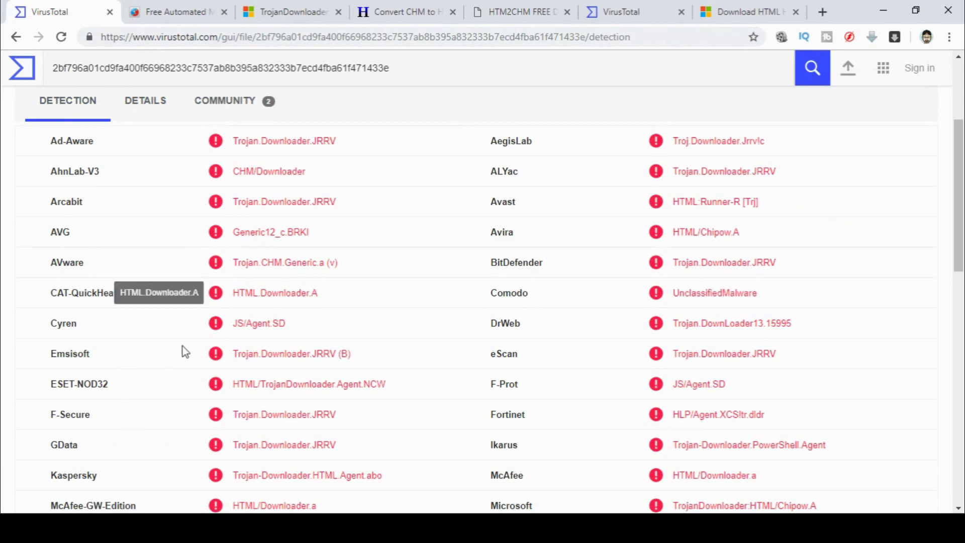
left_click(146, 100)
left_click(278, 15)
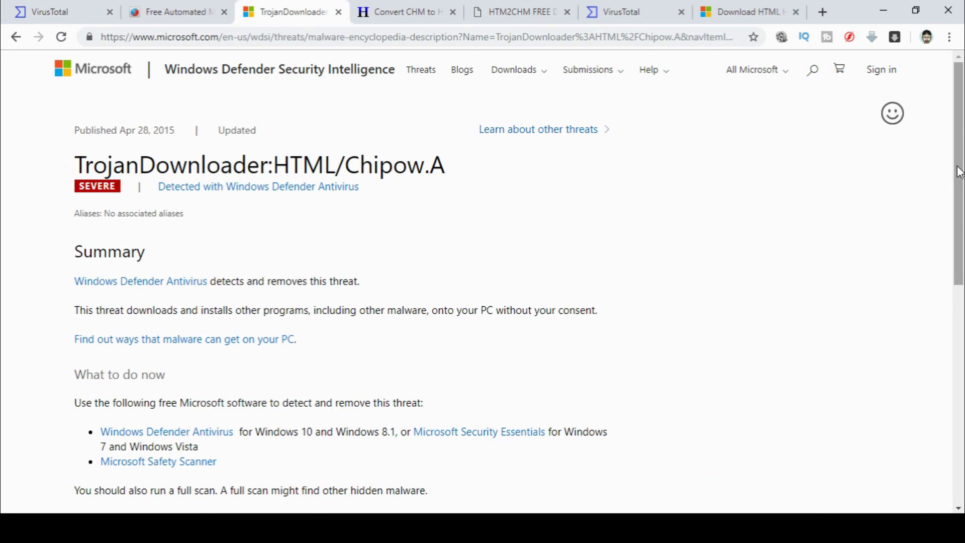
Scroll through the Chipow.A threat description.
mouse_move(959, 172)
left_mouse_down()
mouse_move(958, 324)
mouse_move(954, 186)
left_mouse_up()
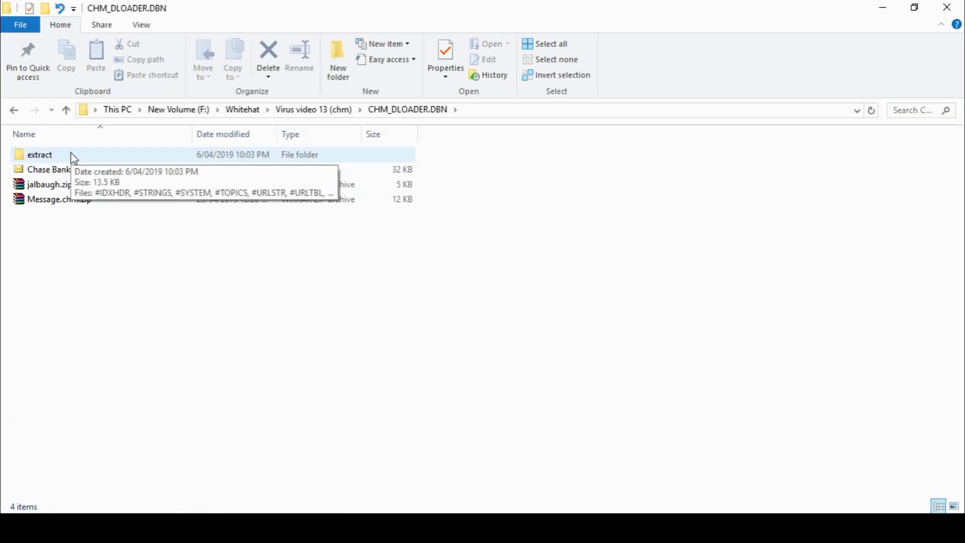
Open the extract folder, view #STRINGS in Notepad++, close it and select test.htm.
double_click(74, 157)
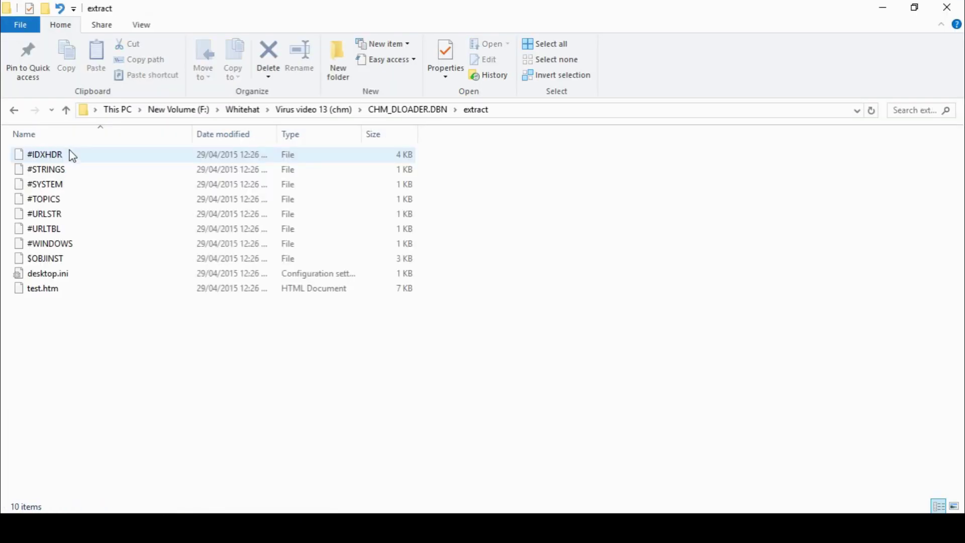
left_click(64, 159)
left_click(62, 173)
left_click(61, 184)
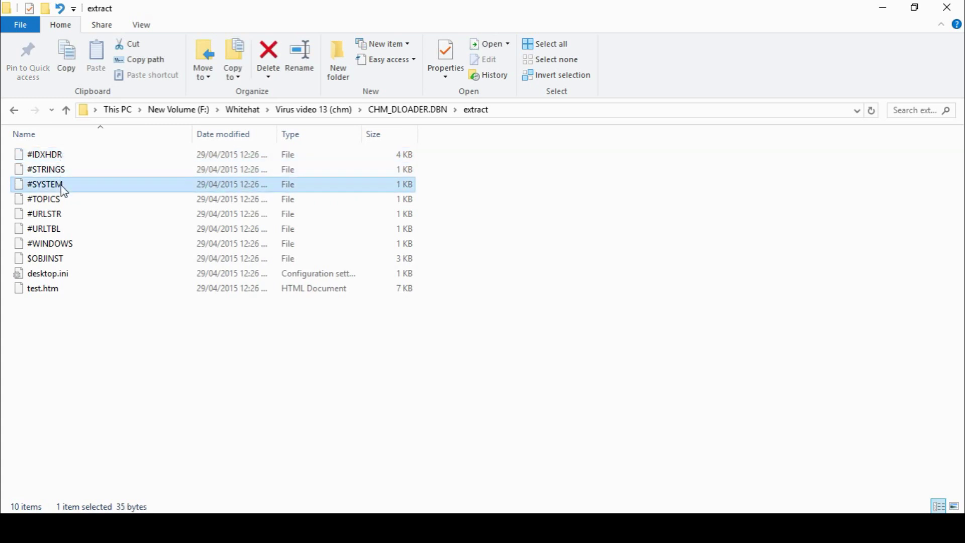
left_click(60, 175)
right_click(60, 175)
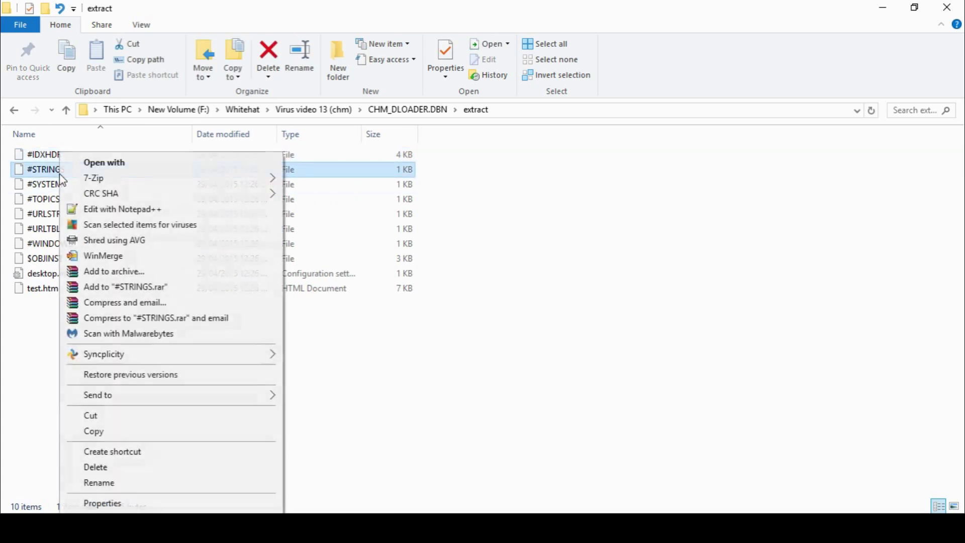
left_click(138, 209)
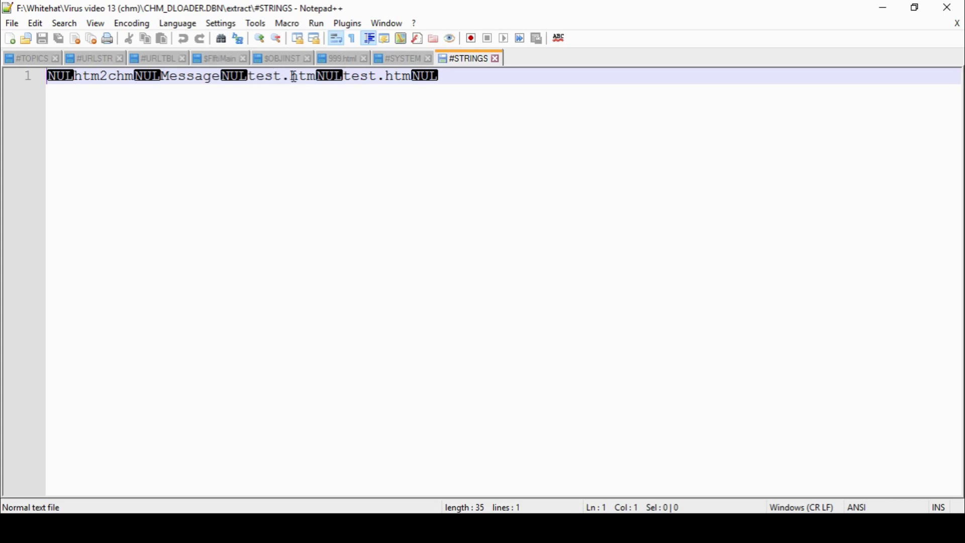
left_click(947, 7)
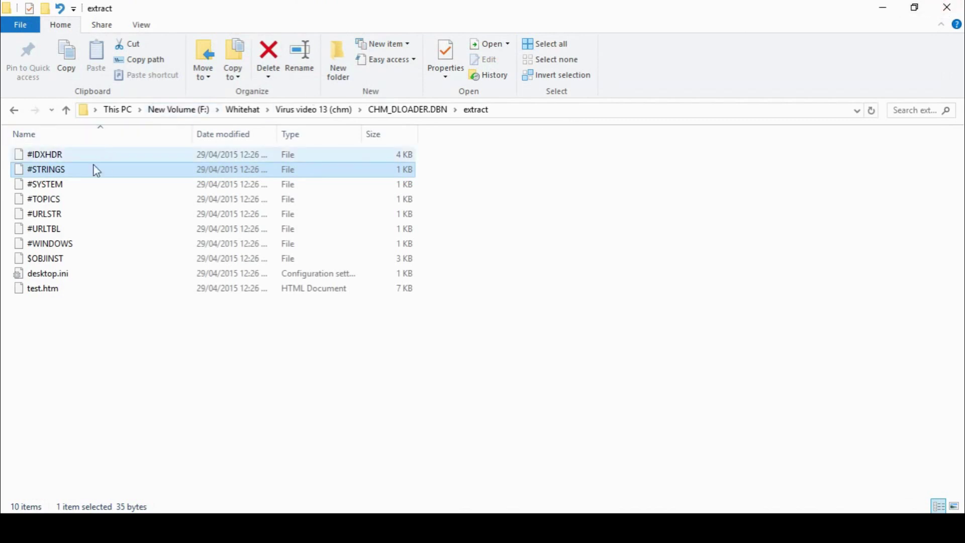
left_click(50, 290)
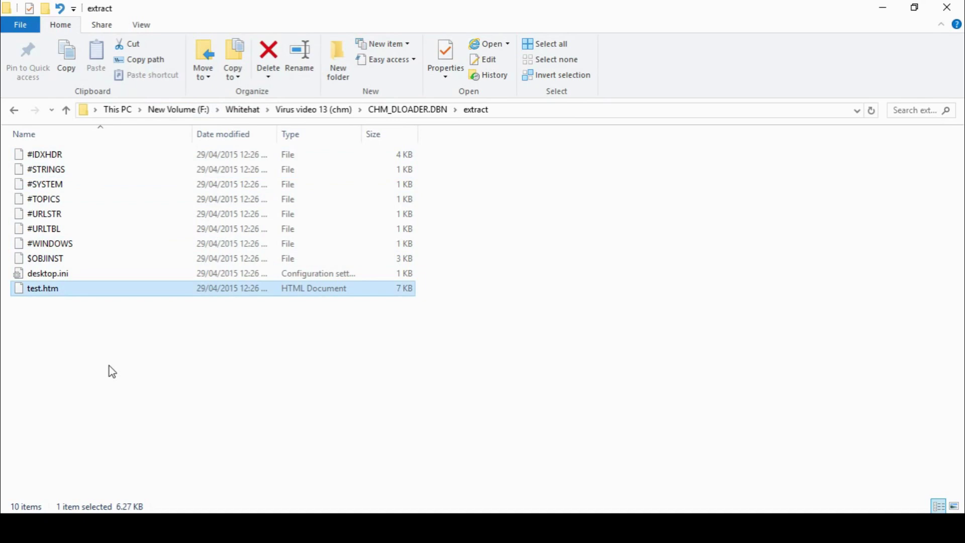
Open test.htm in Notepad++ and scroll through its PowerShell downloader code.
right_click(51, 289)
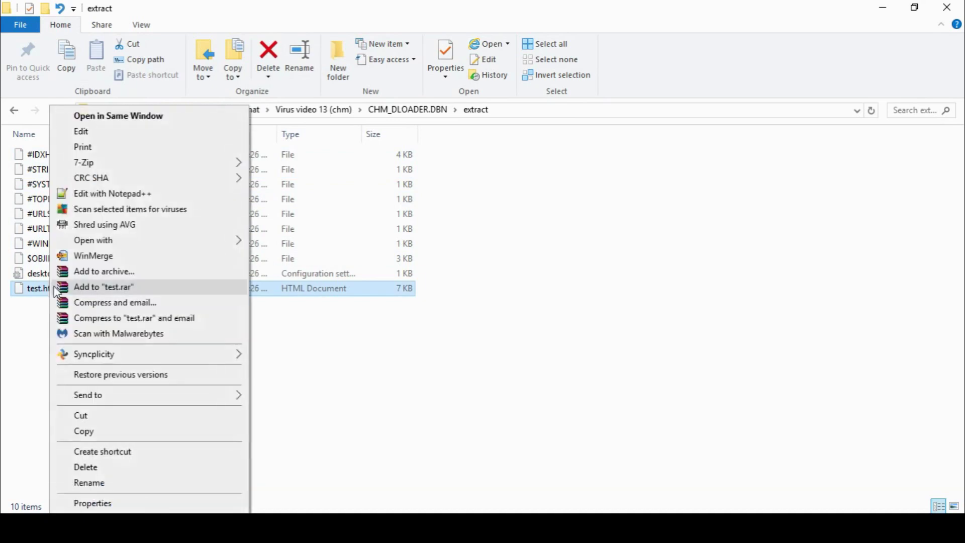
left_click(100, 195)
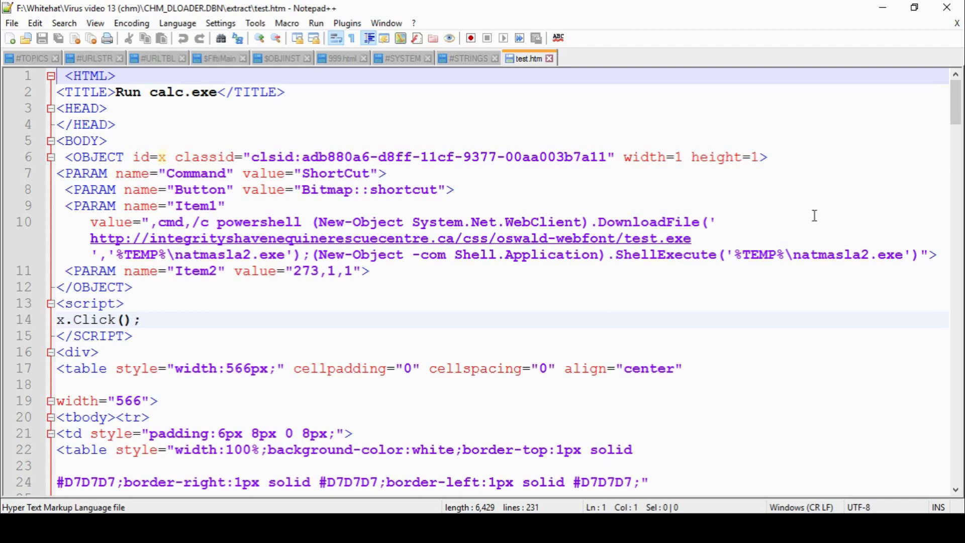
left_click_drag(958, 113, 961, 169)
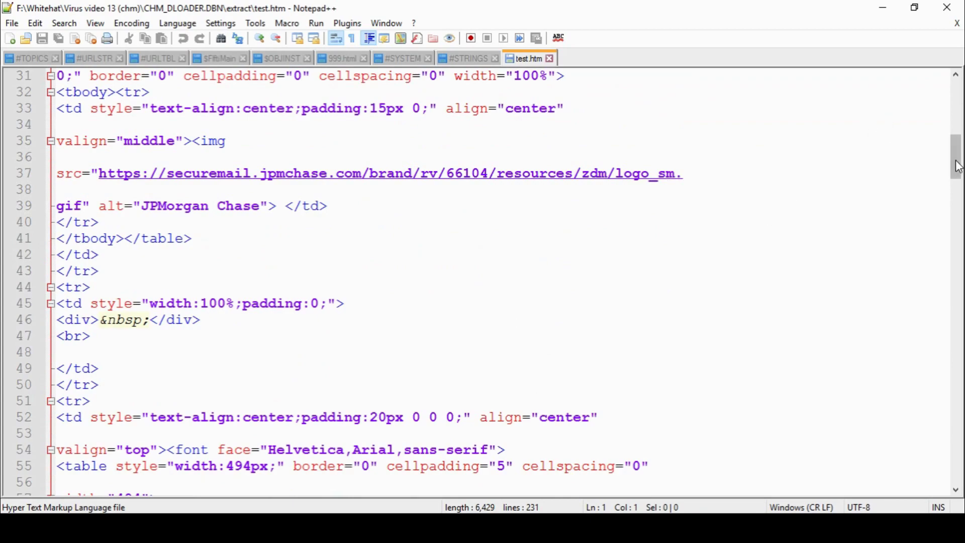
left_click_drag(958, 161, 941, 86)
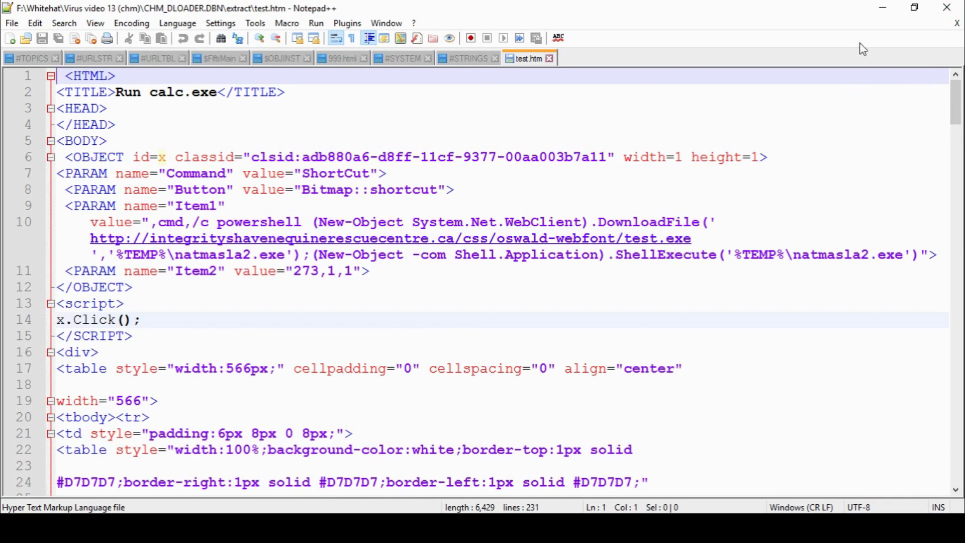
Check the open-with options for payment_87656.chm, then open its extract folder.
left_click(960, 7)
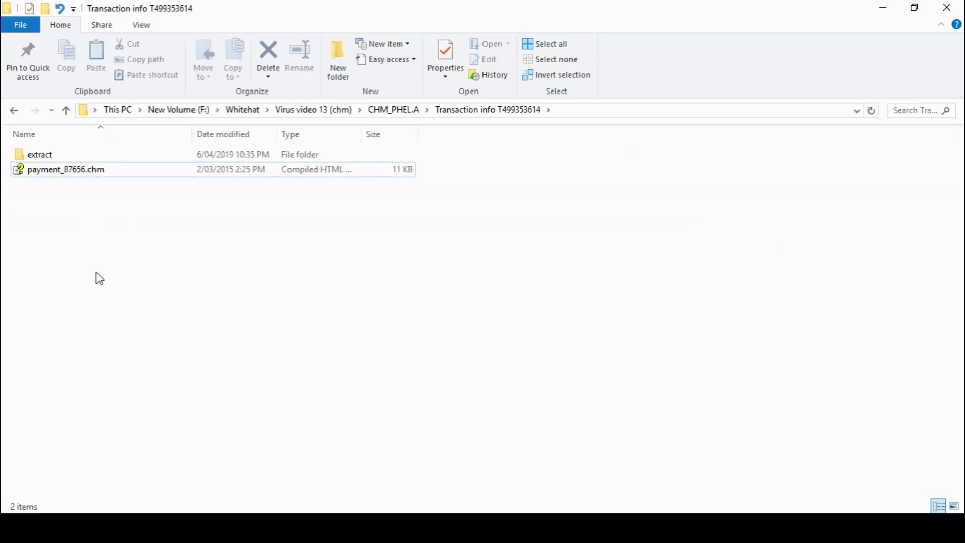
left_click(86, 170)
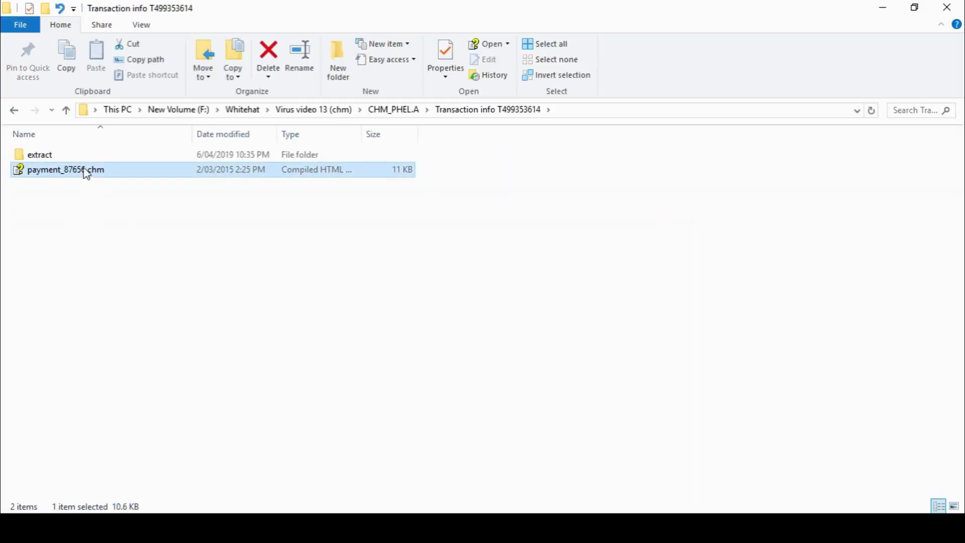
right_click(86, 170)
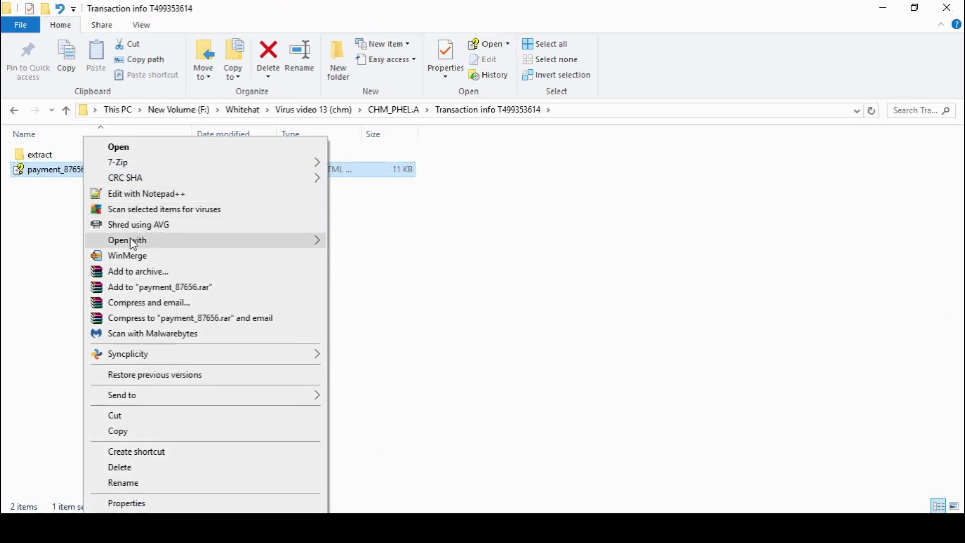
left_click(43, 245)
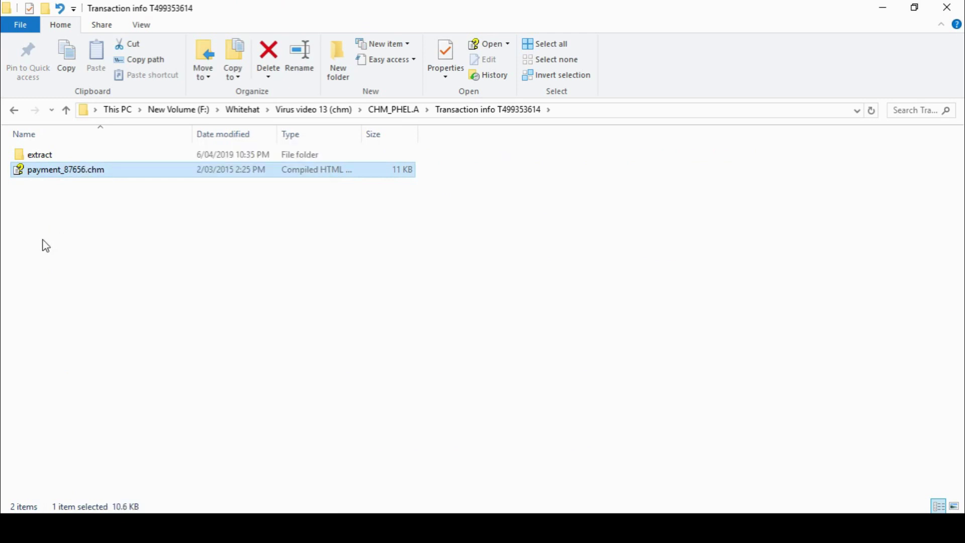
left_click(43, 246)
double_click(37, 154)
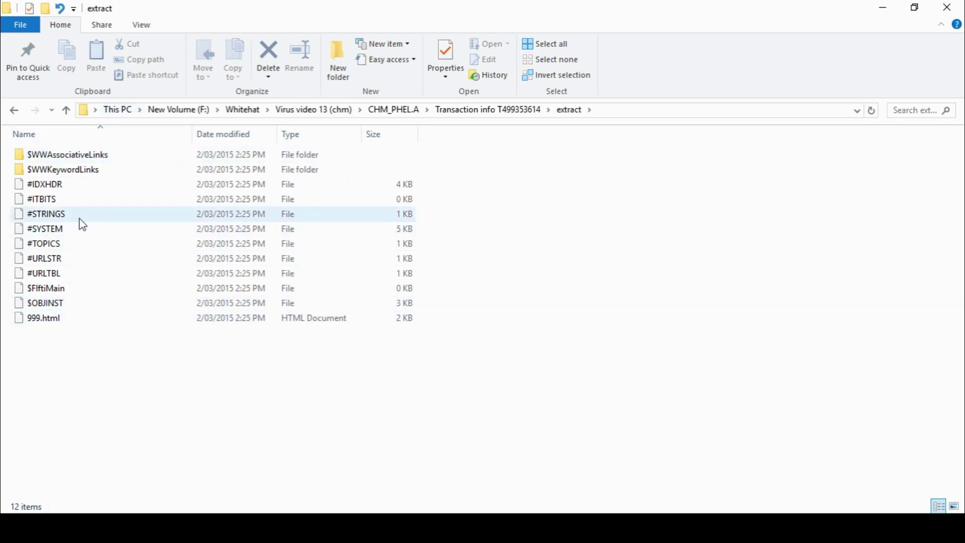
View #SYSTEM in Notepad++, highlighting its 999.html reference, then close the editor.
right_click(66, 233)
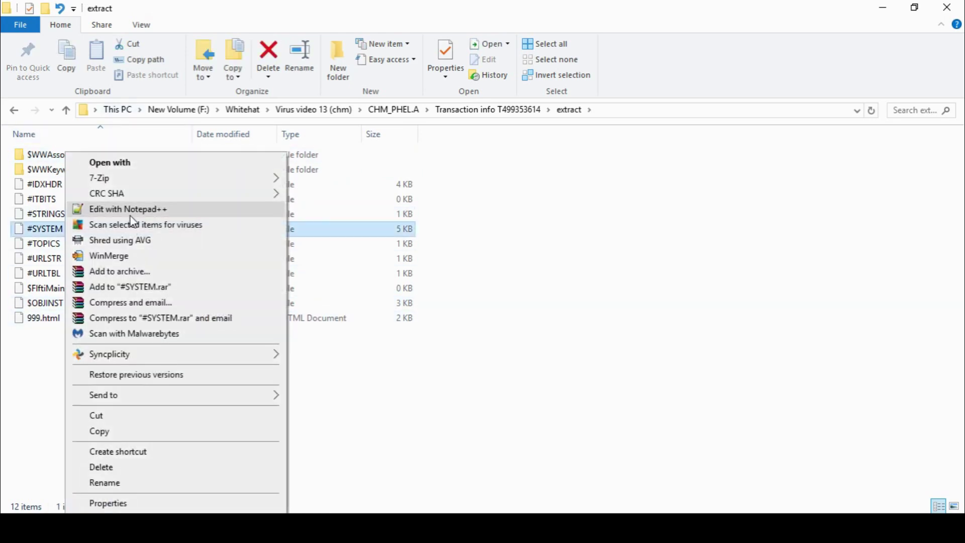
left_click(131, 212)
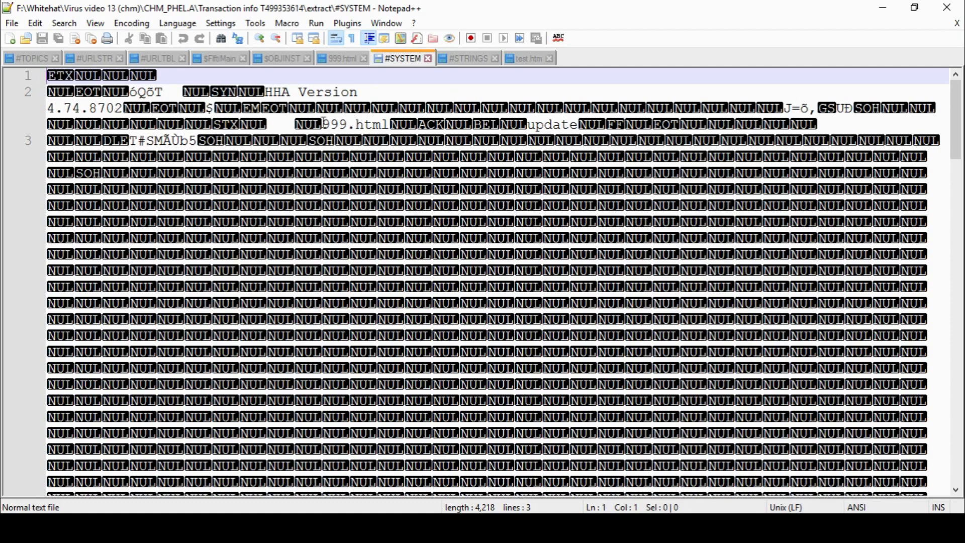
left_click_drag(322, 124, 386, 122)
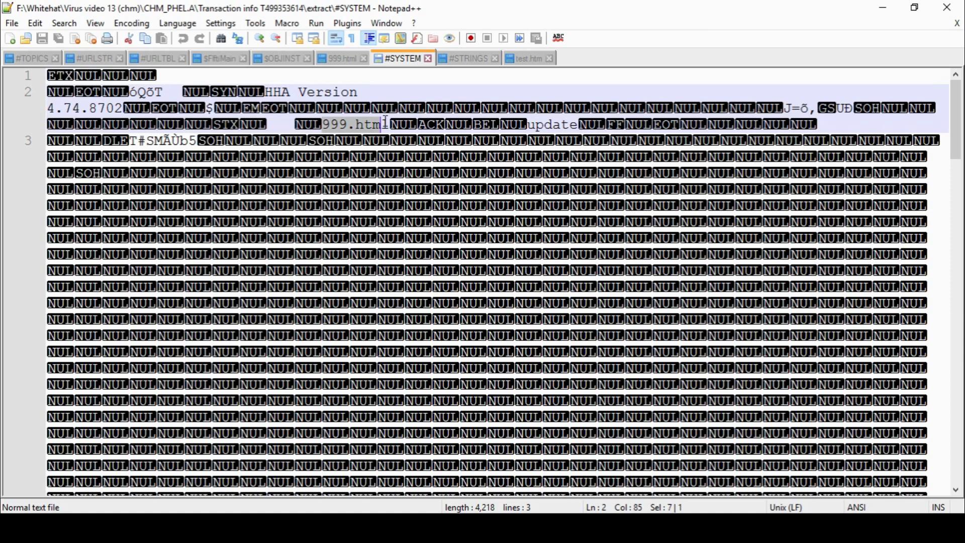
left_click(955, 11)
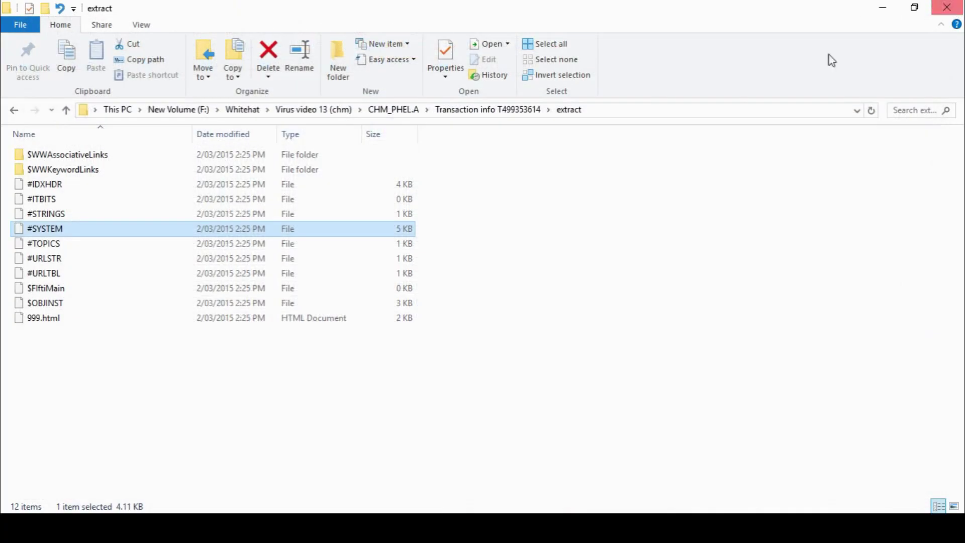
Open 999.html in Notepad++ and highlight the cmd.exe command and tt.vbs script name.
left_click(69, 320)
right_click(68, 318)
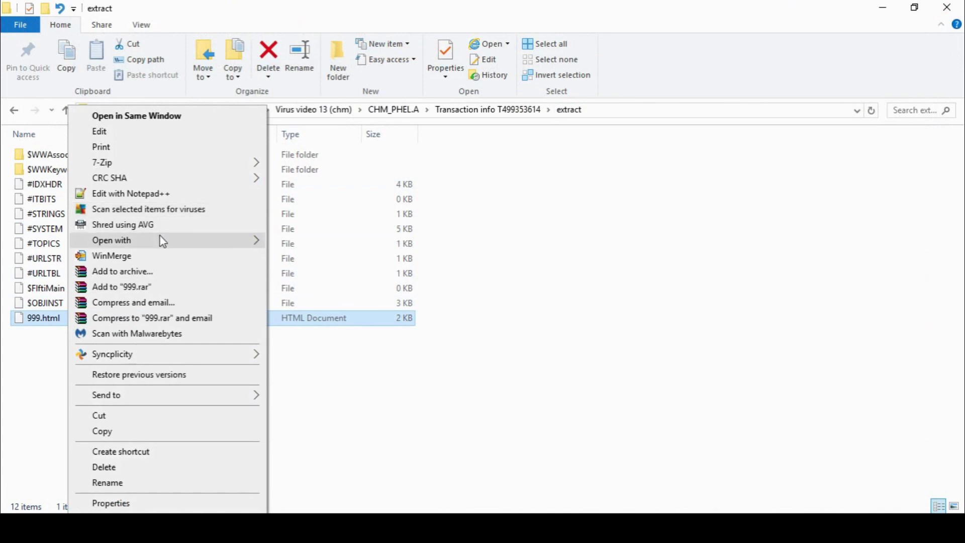
left_click(153, 195)
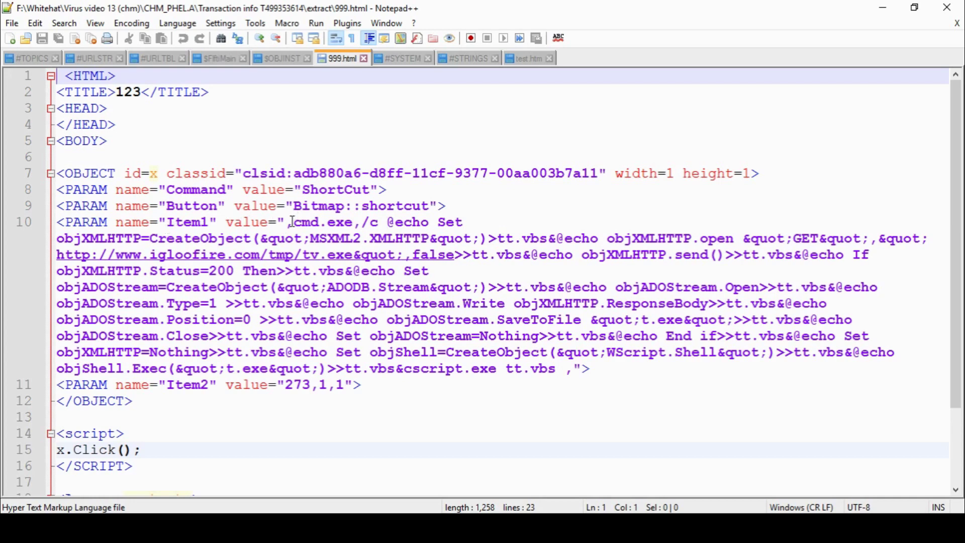
left_click_drag(293, 222, 472, 222)
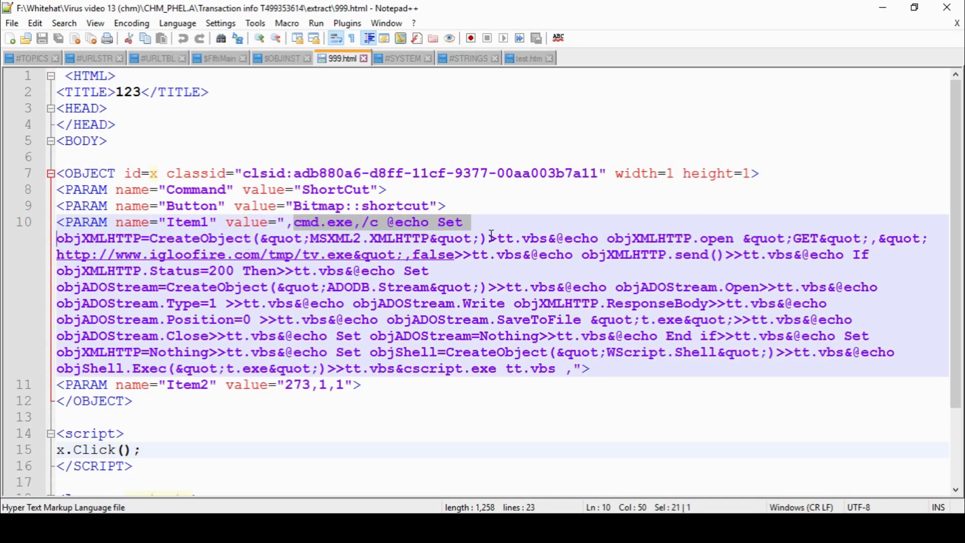
left_click_drag(497, 238, 559, 235)
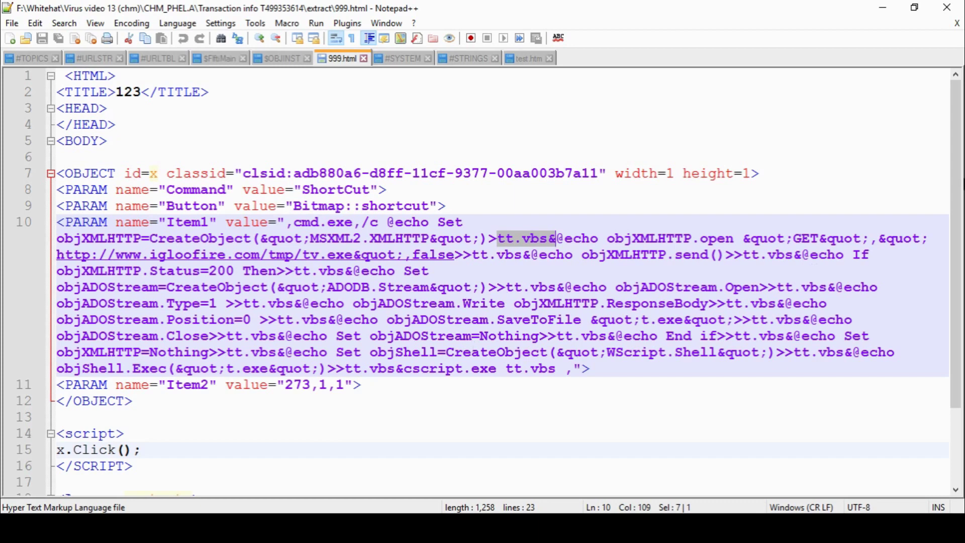
Scroll through the rest of 999.html's downloader code, then close Notepad++.
left_click_drag(955, 188, 956, 264)
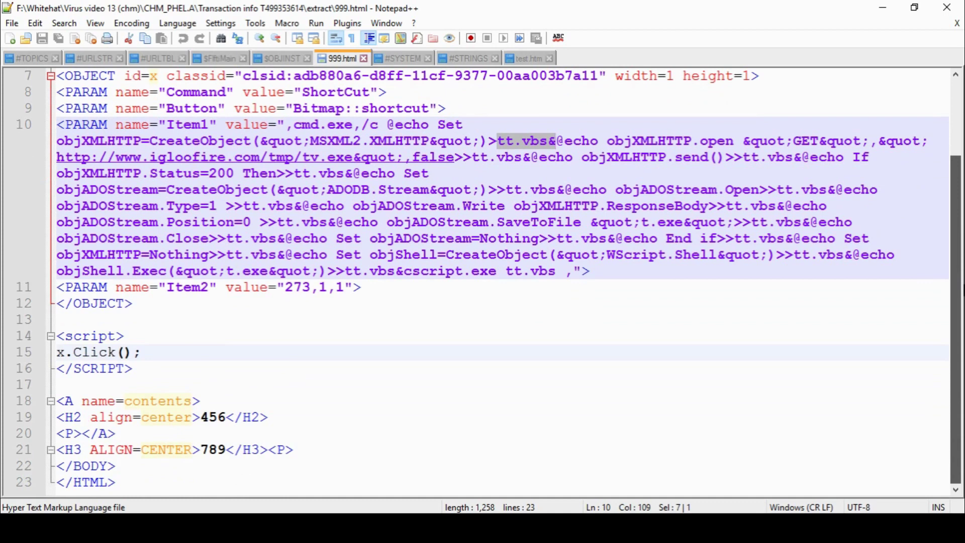
left_click_drag(957, 251, 959, 176)
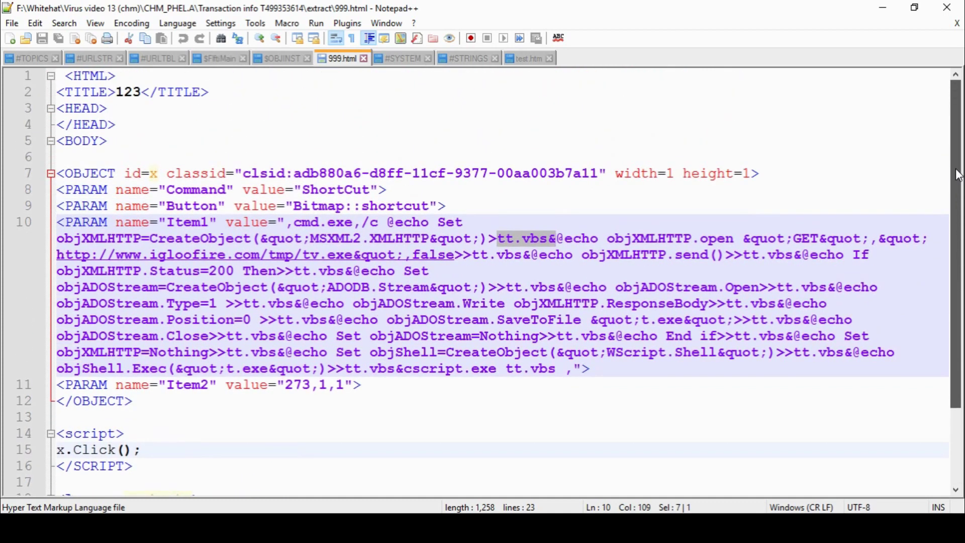
left_click(954, 8)
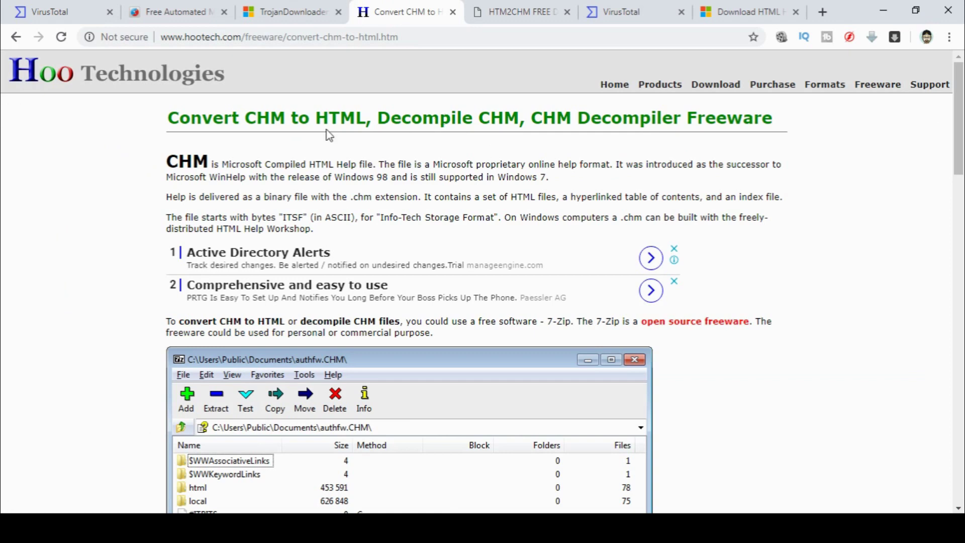
Look over the Htm2chm download page for the 6.91 Mb CHM-building tool.
left_click(511, 10)
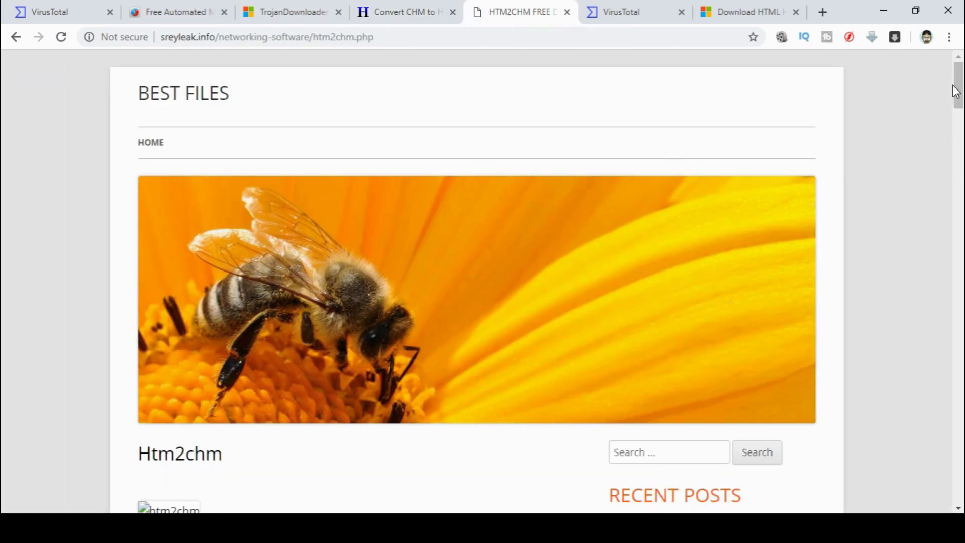
left_click_drag(956, 86, 957, 56)
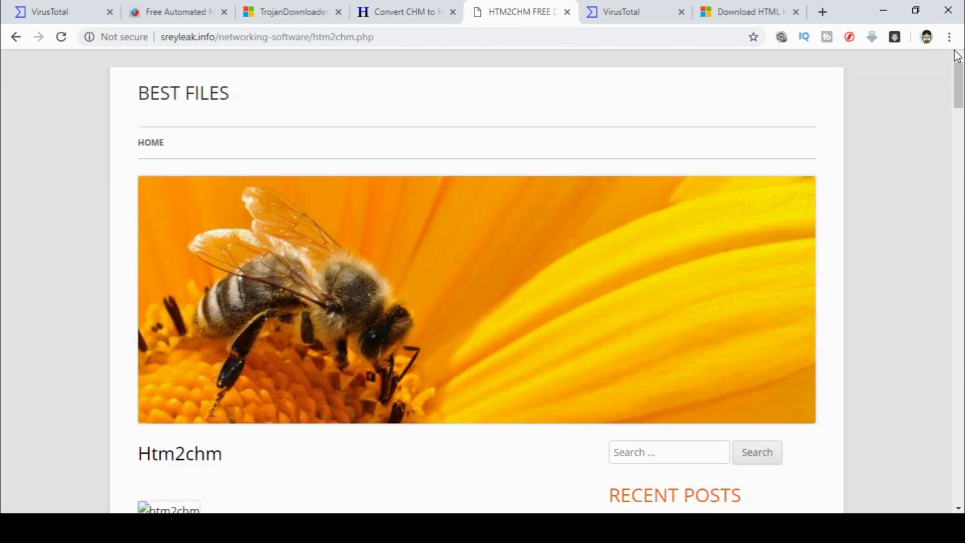
Read payment_82698.chm's VirusTotal community comments on the tv.exe downloader, then return to the top.
left_click(636, 17)
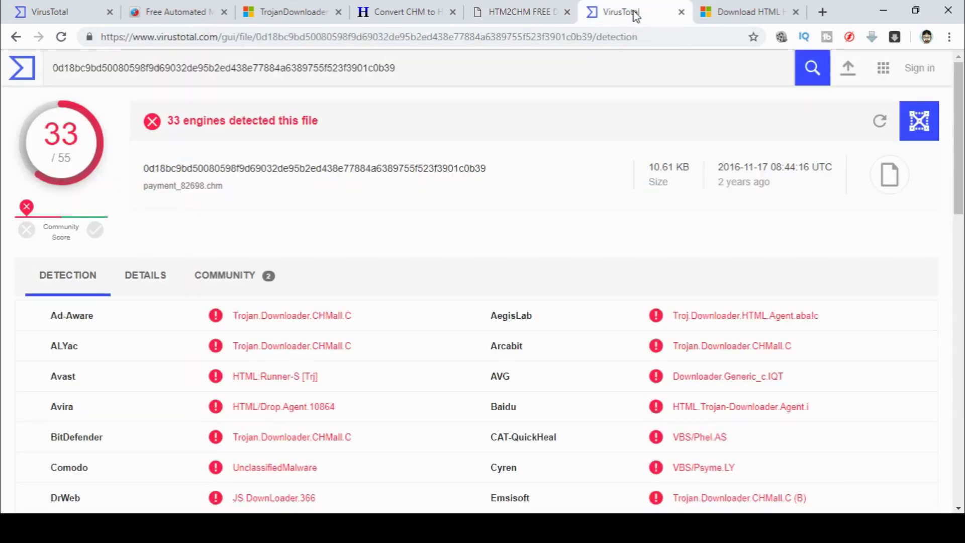
left_click_drag(963, 141, 958, 168)
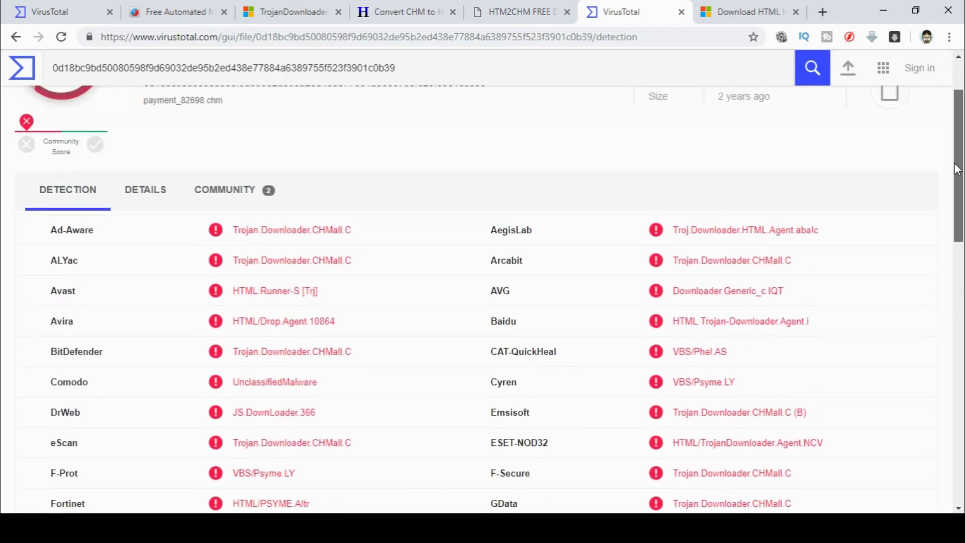
left_click(221, 192)
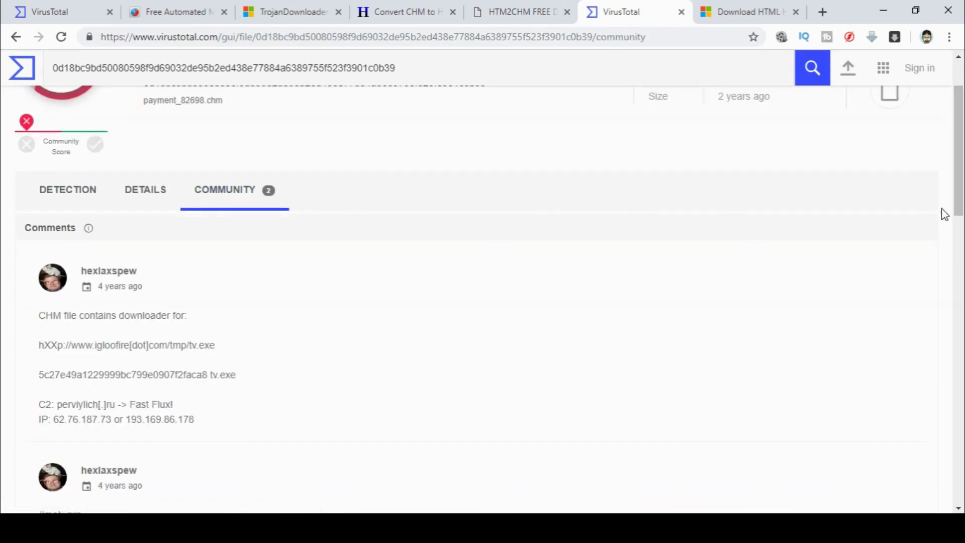
left_click_drag(957, 190, 961, 296)
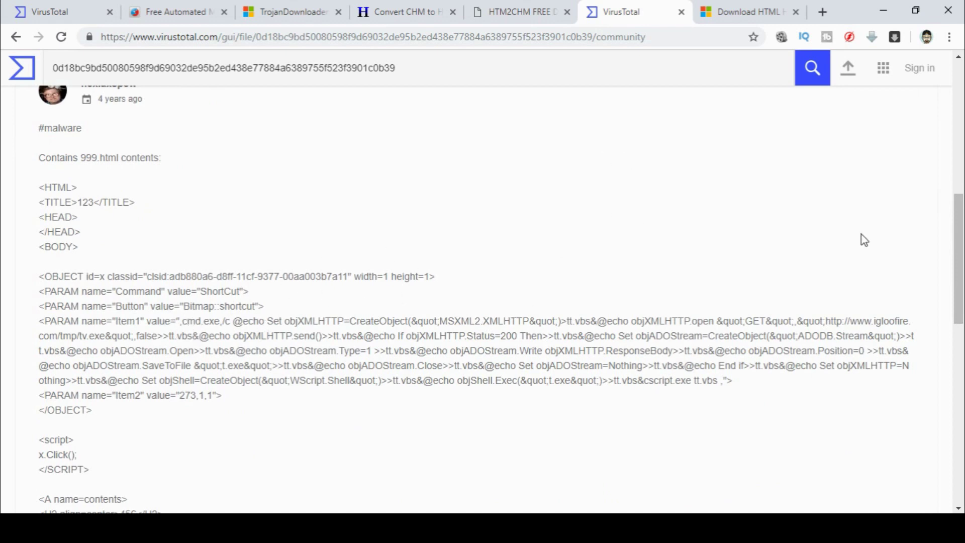
left_click_drag(957, 243, 948, 67)
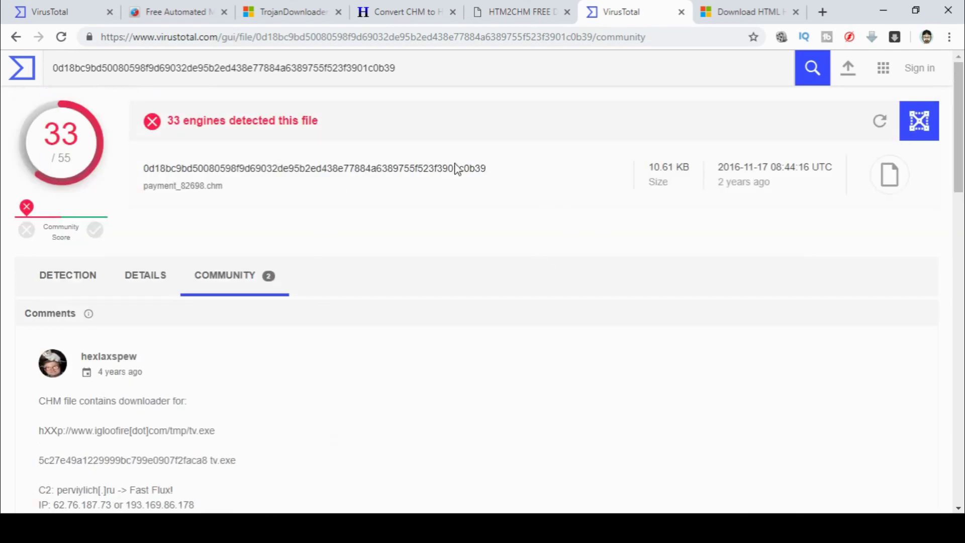
Browse the HTML Help Workshop and Documentation page with its English download.
left_click(712, 18)
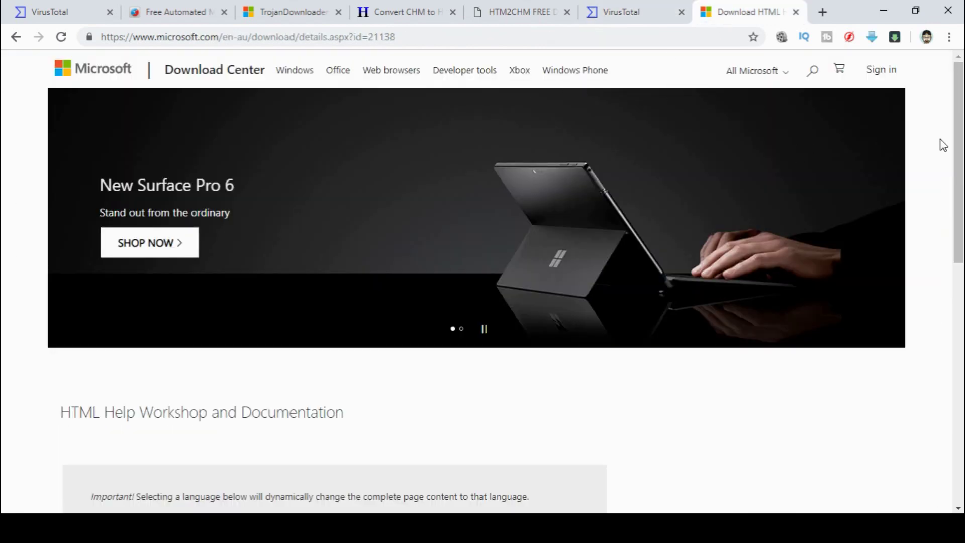
left_click_drag(960, 161, 936, 86)
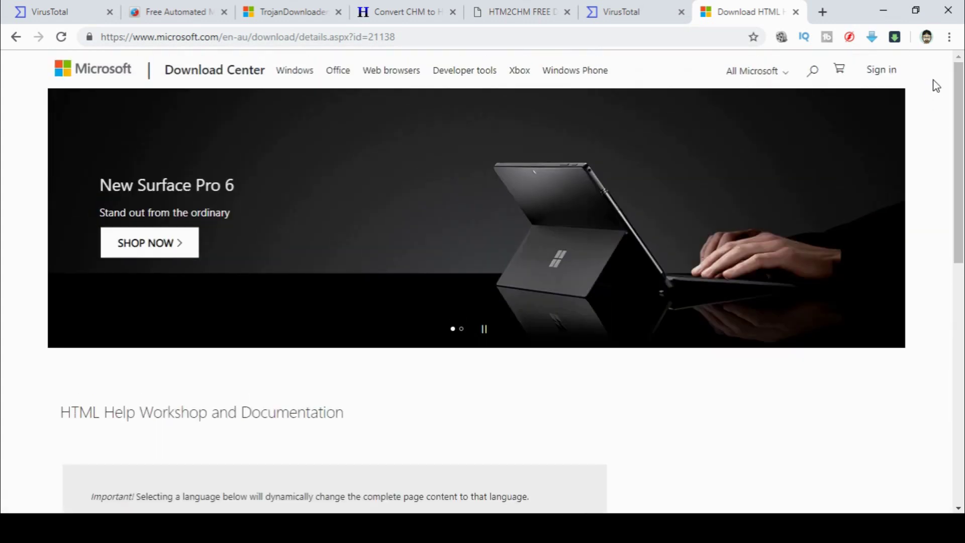